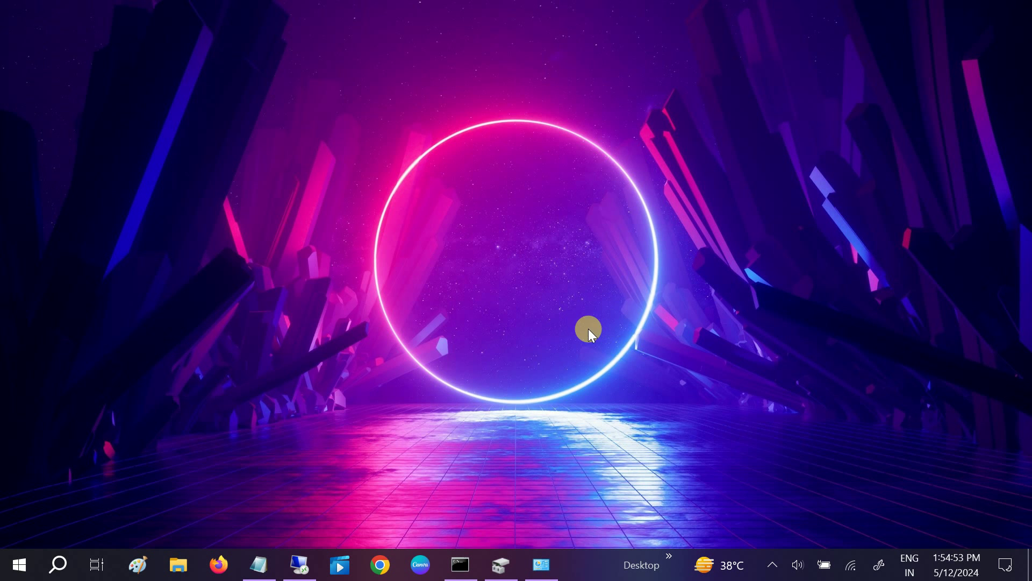
Step: Maximize the Command Prompt and highlight the 'CHKDSK is not available for RAW drives' error
{"action": "left_click", "coordinate": [463, 562]}
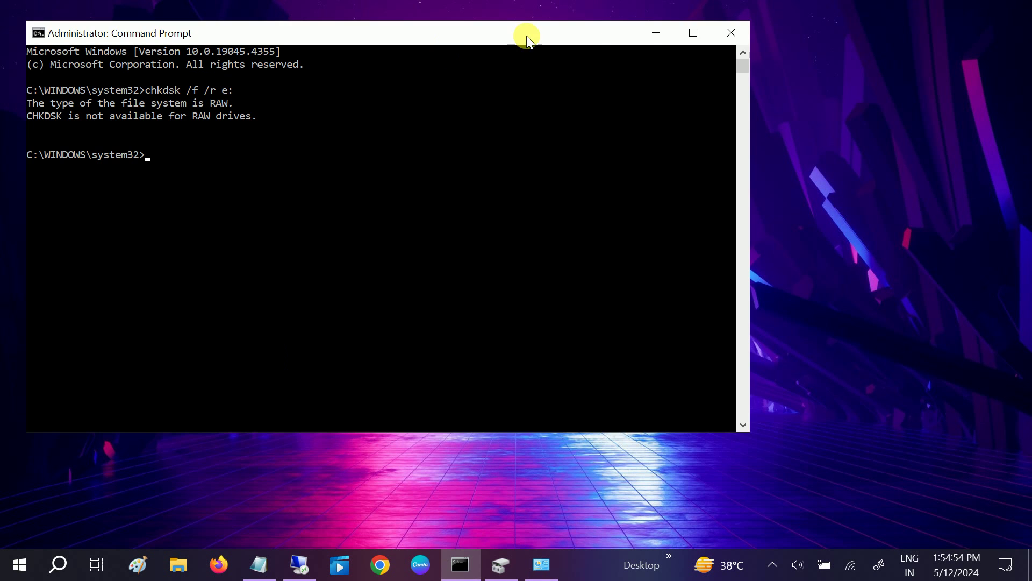
{"action": "left_click", "coordinate": [694, 31]}
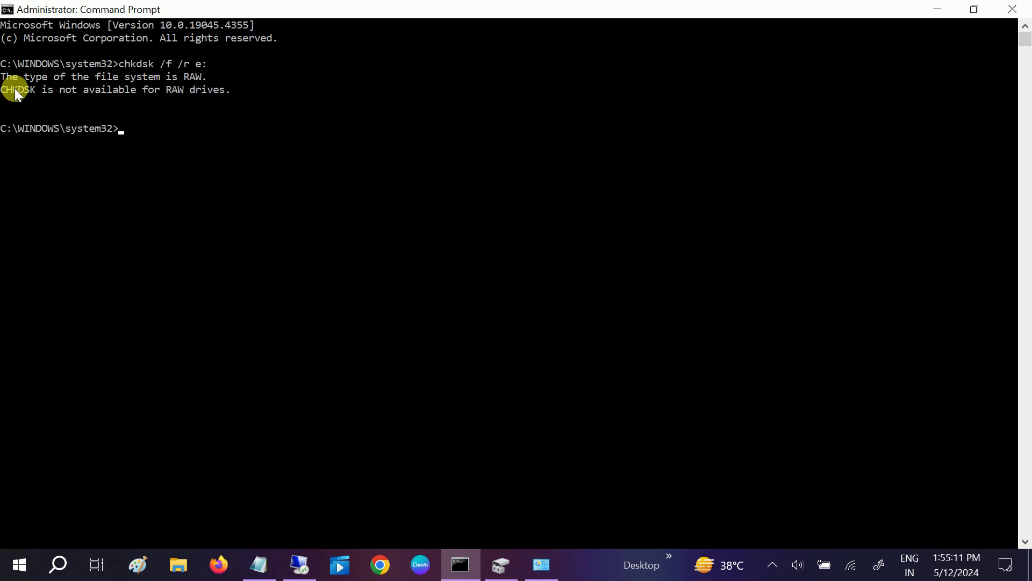
{"action": "left_click_drag", "start_coordinate": [5, 90], "coordinate": [53, 89]}
{"action": "left_click_drag", "start_coordinate": [227, 91], "coordinate": [3, 92]}
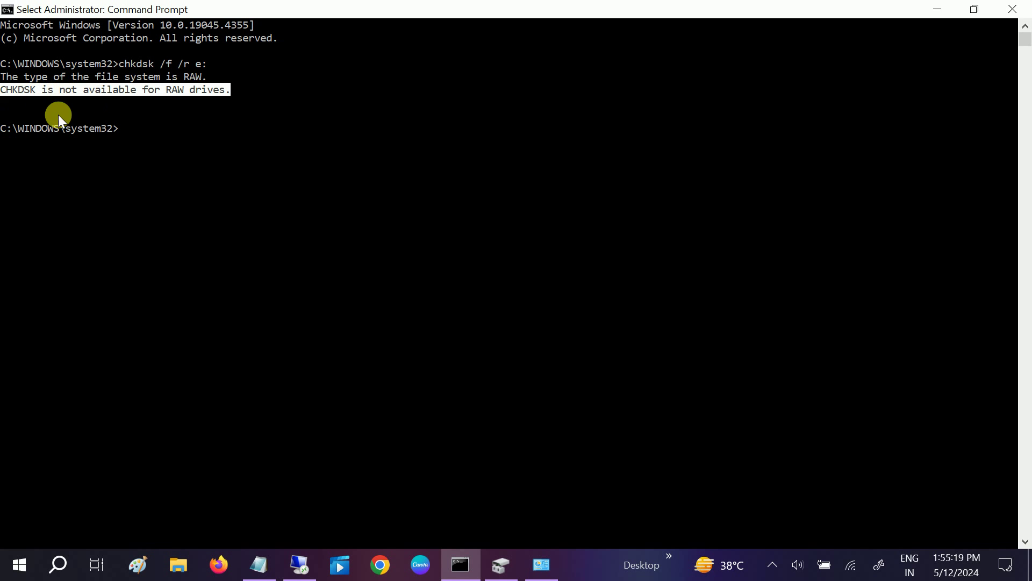
{"action": "left_click", "coordinate": [114, 100]}
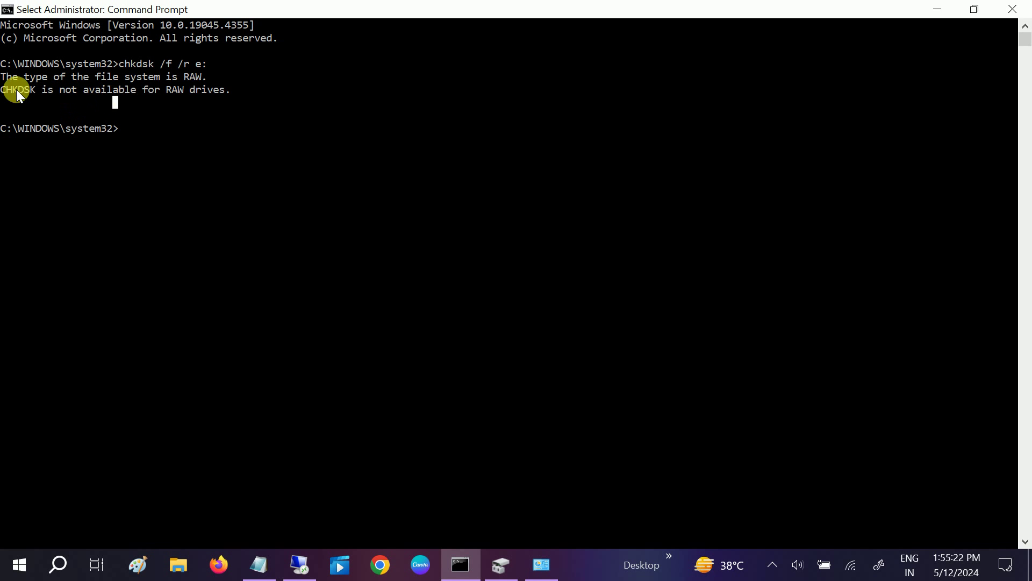
{"action": "left_click_drag", "start_coordinate": [3, 90], "coordinate": [215, 92]}
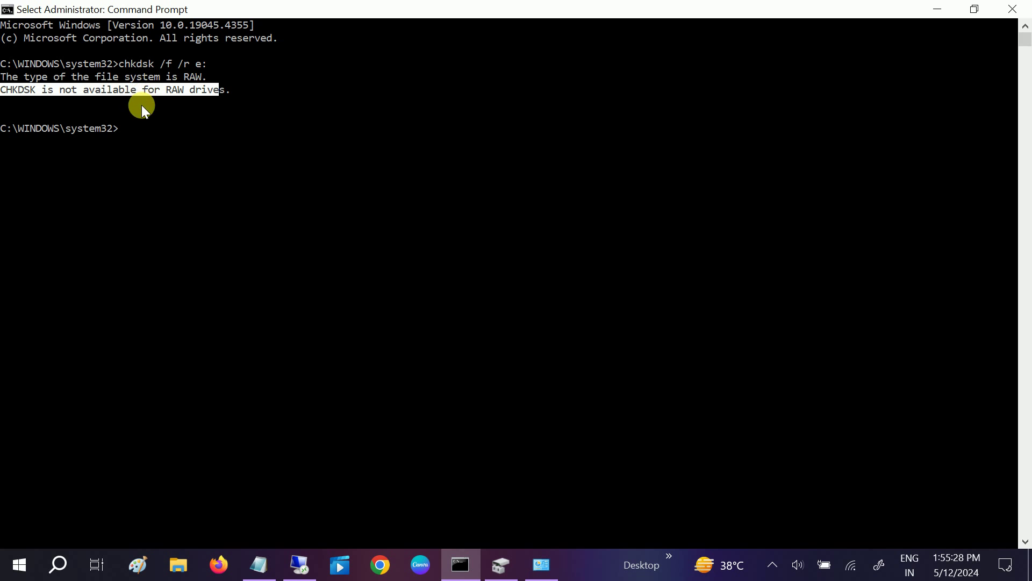
{"action": "left_click_drag", "start_coordinate": [221, 90], "coordinate": [182, 92]}
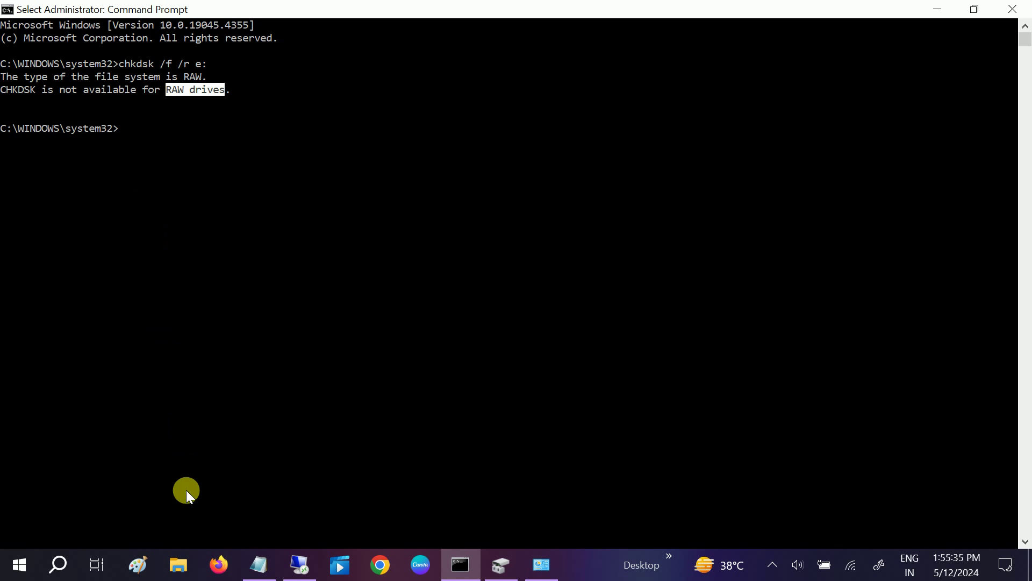
Step: Select Local Disk (E:) in This PC, rerun chkdsk /f /r e:, then minimize the console
{"action": "left_click", "coordinate": [183, 567]}
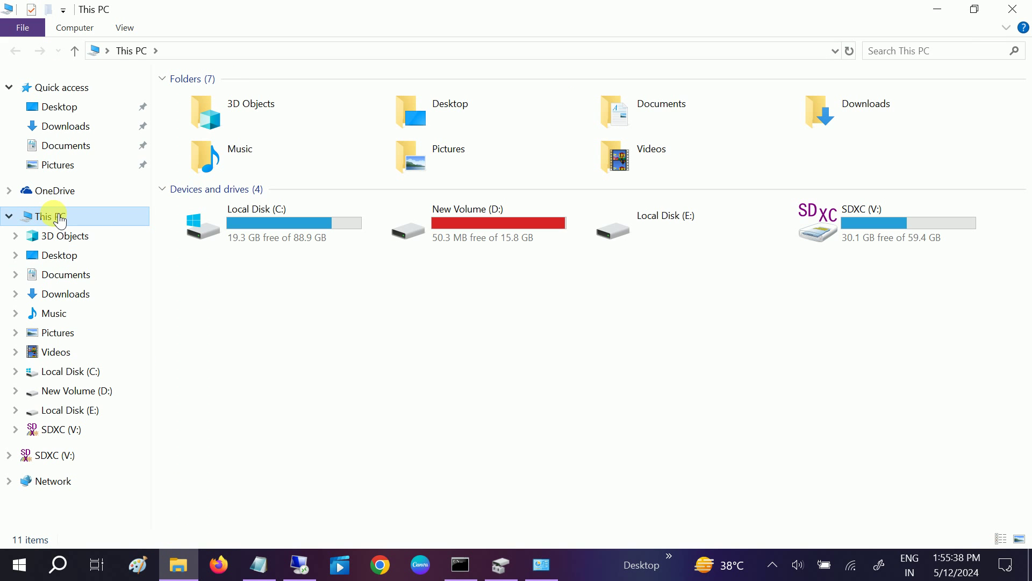
{"action": "left_click", "coordinate": [681, 225]}
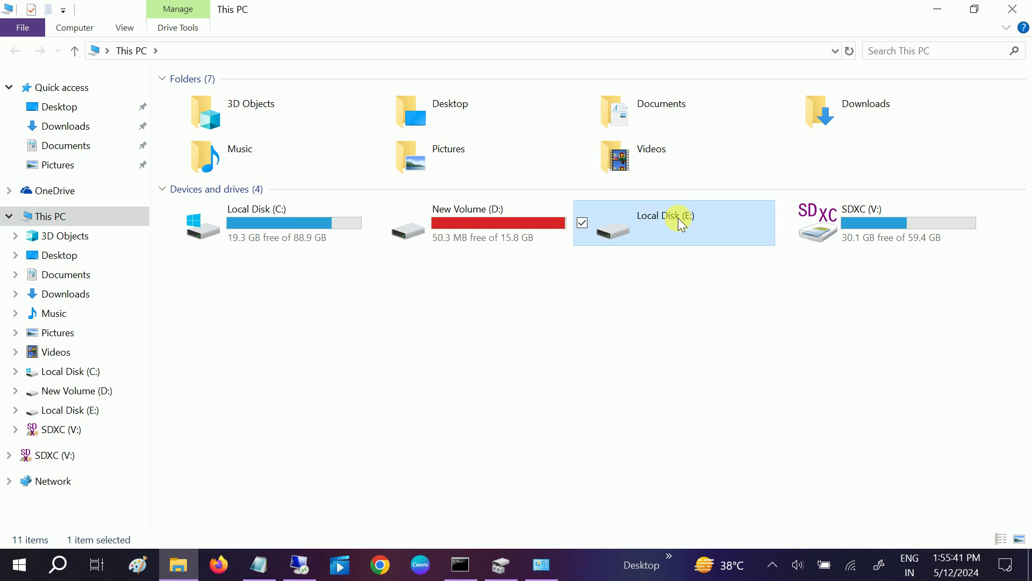
{"action": "left_click", "coordinate": [460, 565]}
{"action": "key", "text": "Up"}
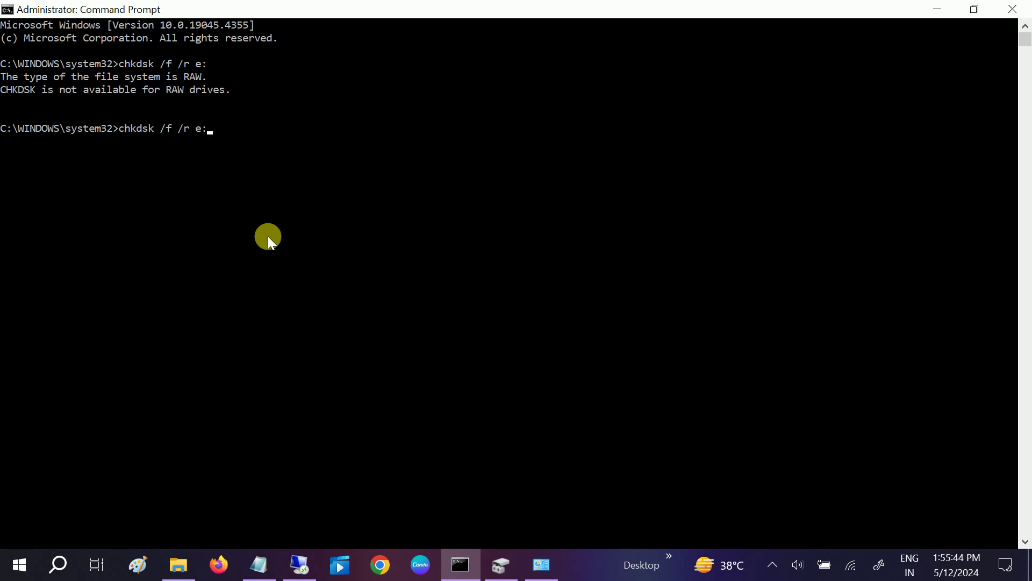
{"action": "key", "text": "Return"}
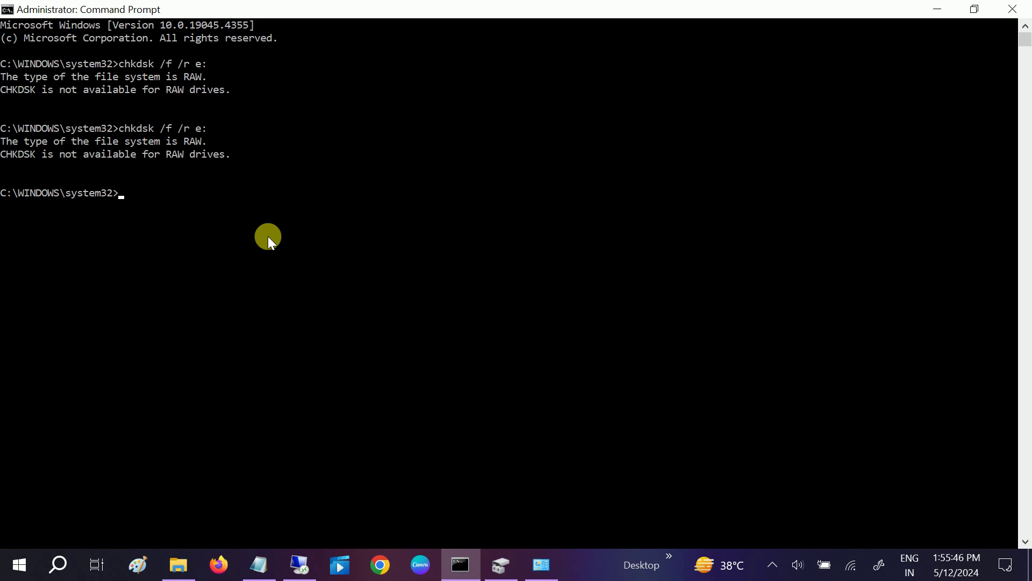
{"action": "left_click", "coordinate": [939, 9]}
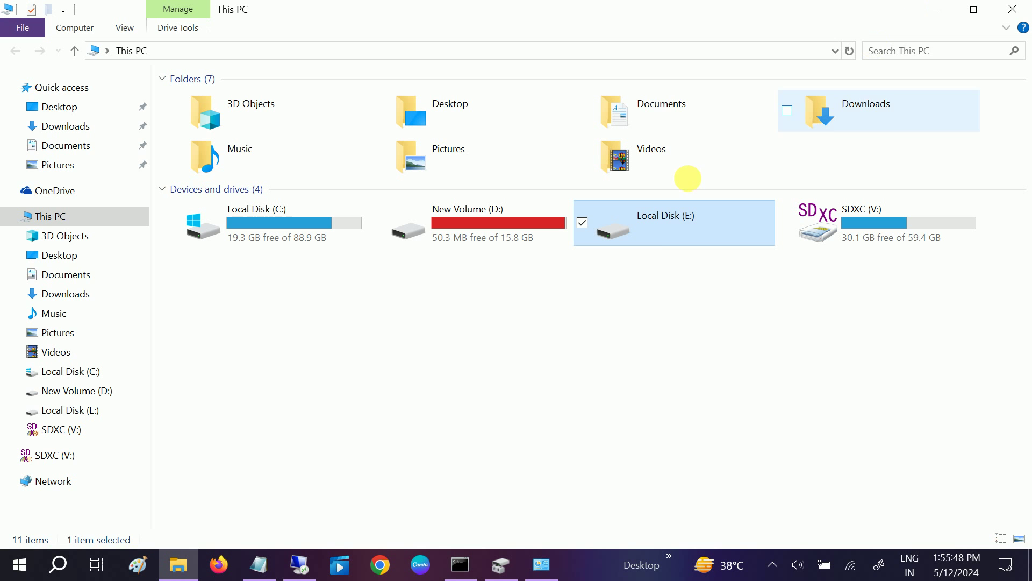
Step: Run an error check on Local Disk (E:) from its Properties Tools tab and decline formatting
{"action": "right_click", "coordinate": [680, 228]}
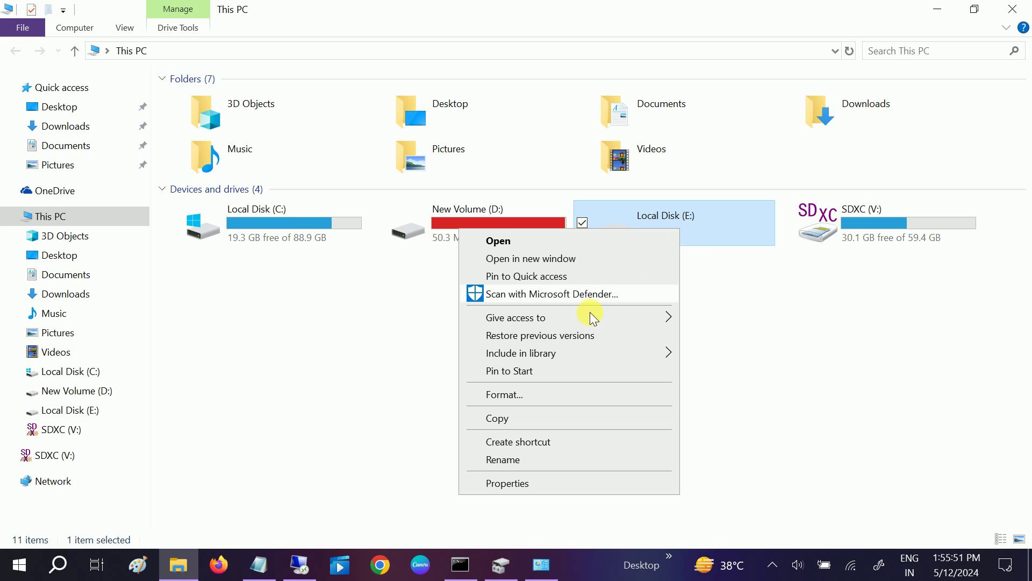
{"action": "left_click", "coordinate": [494, 482]}
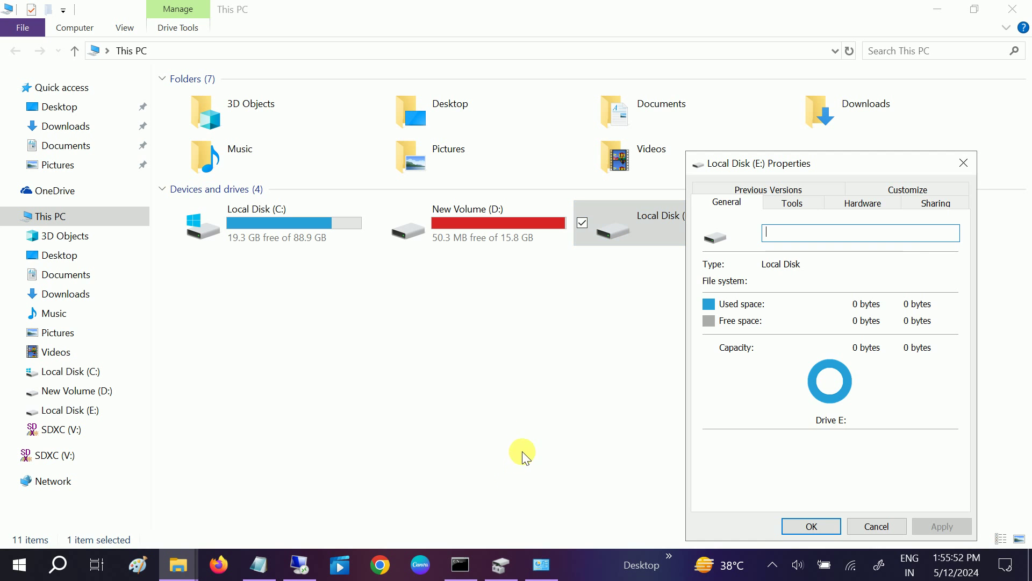
{"action": "left_click", "coordinate": [805, 202]}
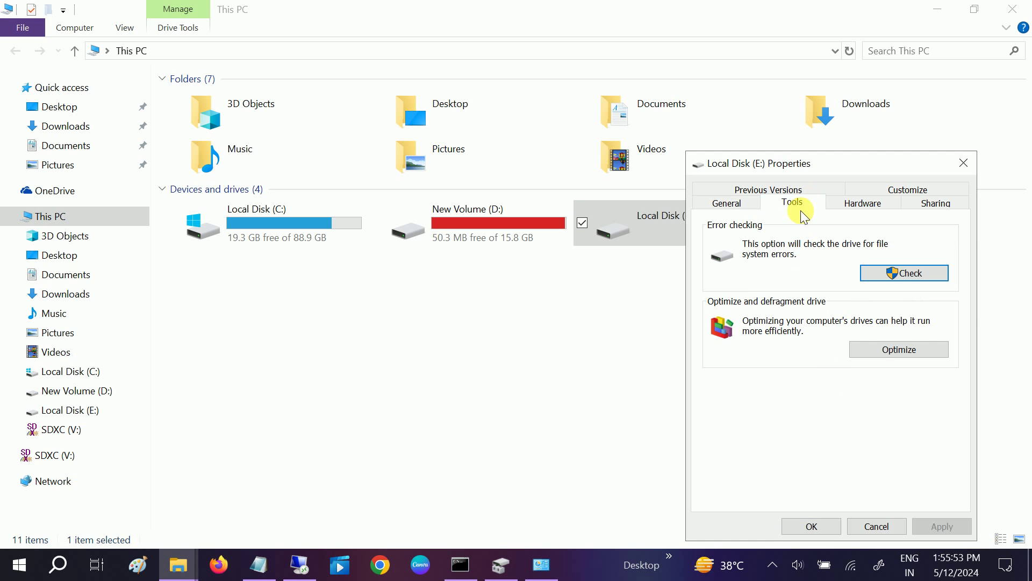
{"action": "left_click", "coordinate": [881, 274]}
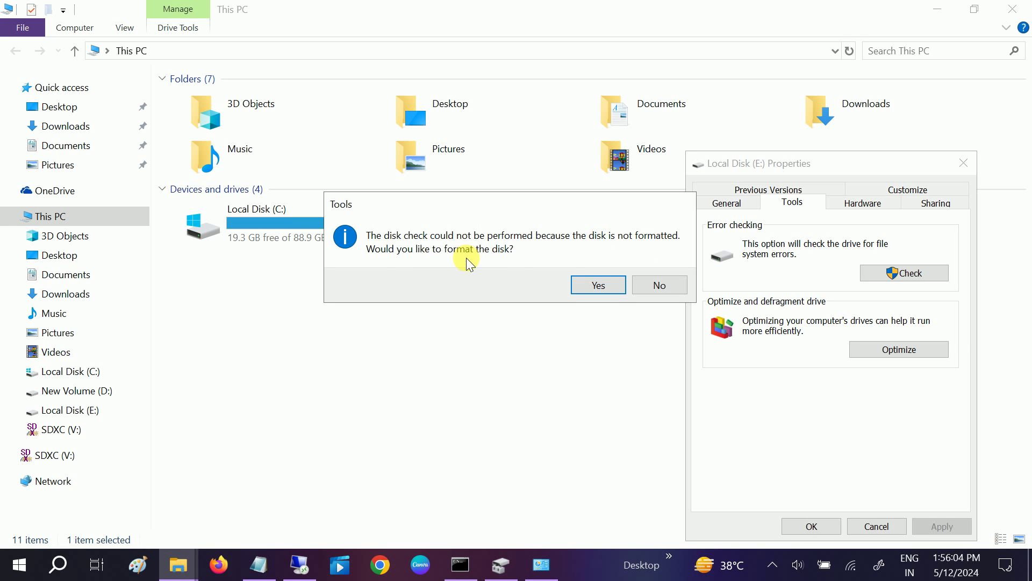
{"action": "left_click", "coordinate": [678, 289]}
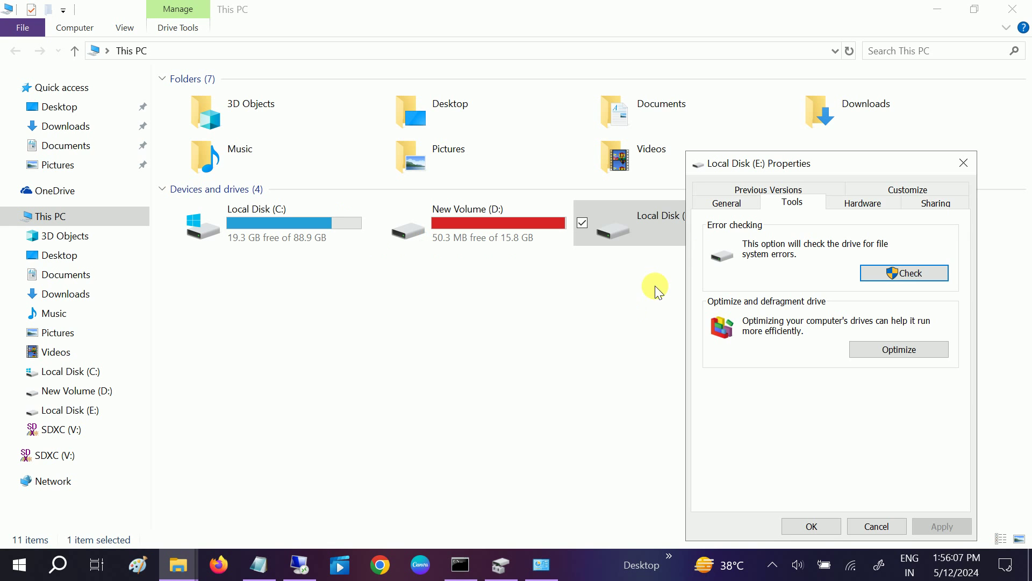
{"action": "left_click", "coordinate": [828, 532]}
{"action": "right_click", "coordinate": [651, 217]}
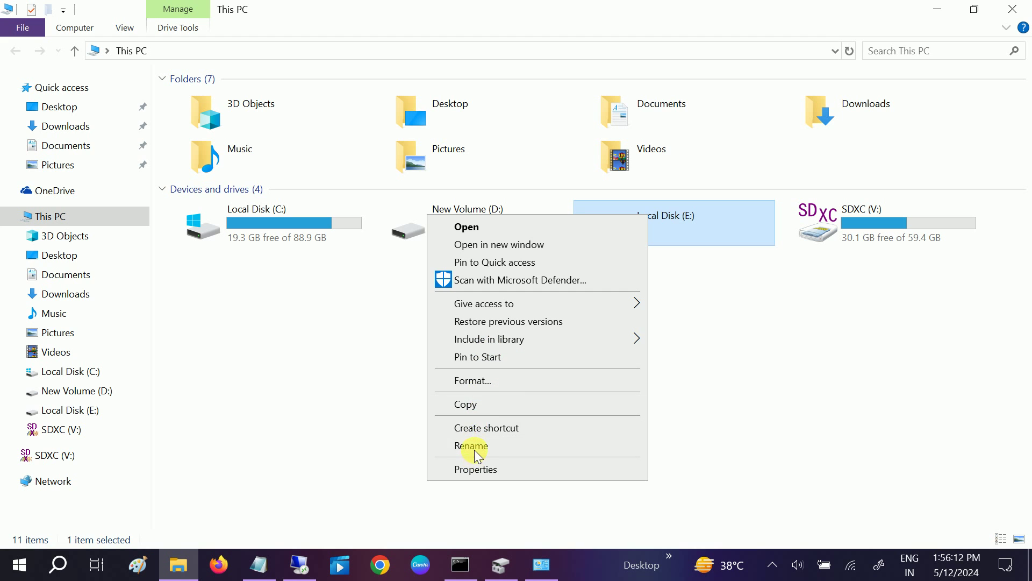
Step: Inspect the Format dialog for Local Disk (E:), keep NTFS, and close it without formatting
{"action": "left_click", "coordinate": [477, 383]}
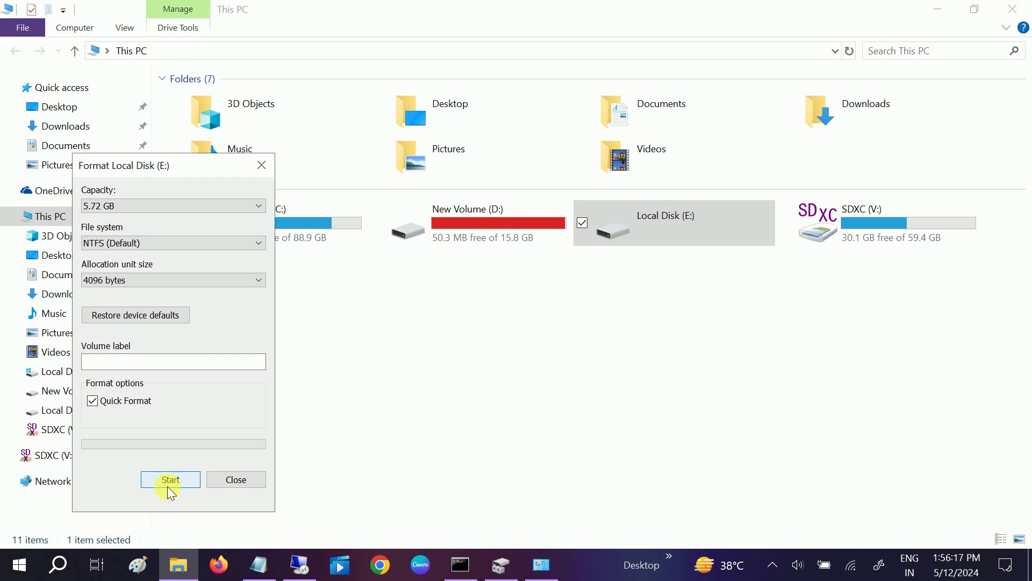
{"action": "left_click", "coordinate": [139, 244]}
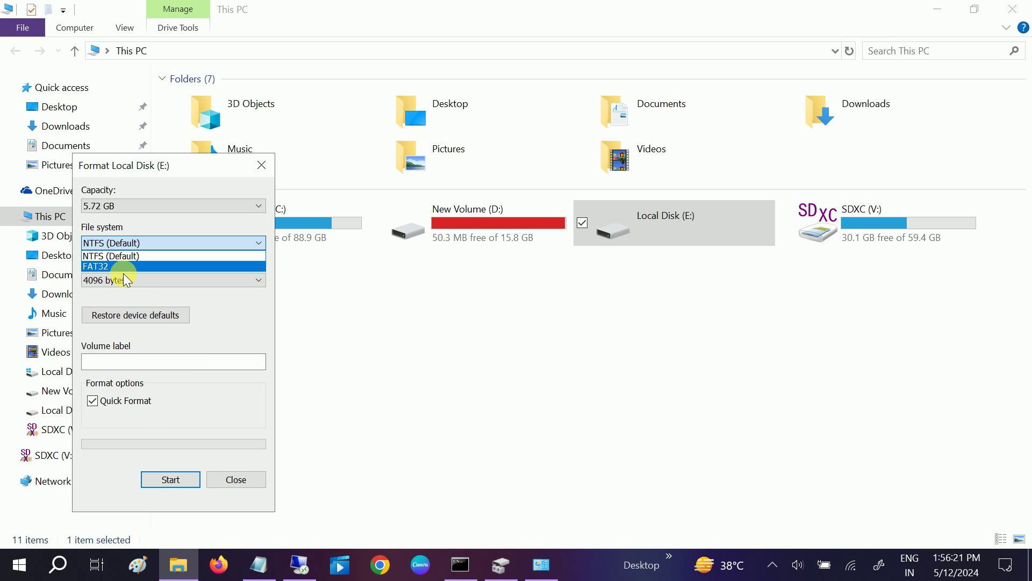
{"action": "left_click", "coordinate": [144, 244]}
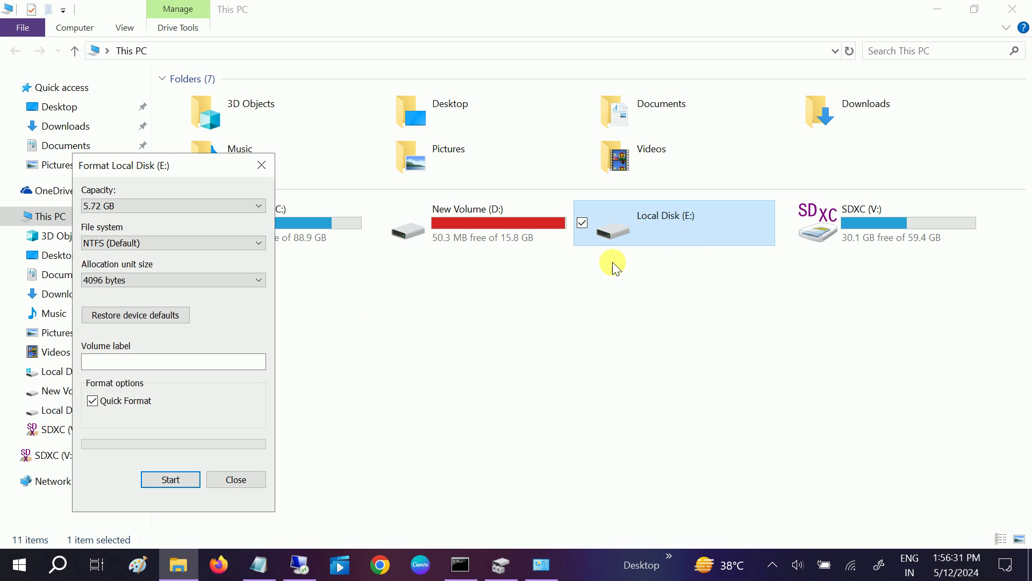
{"action": "left_click", "coordinate": [263, 164]}
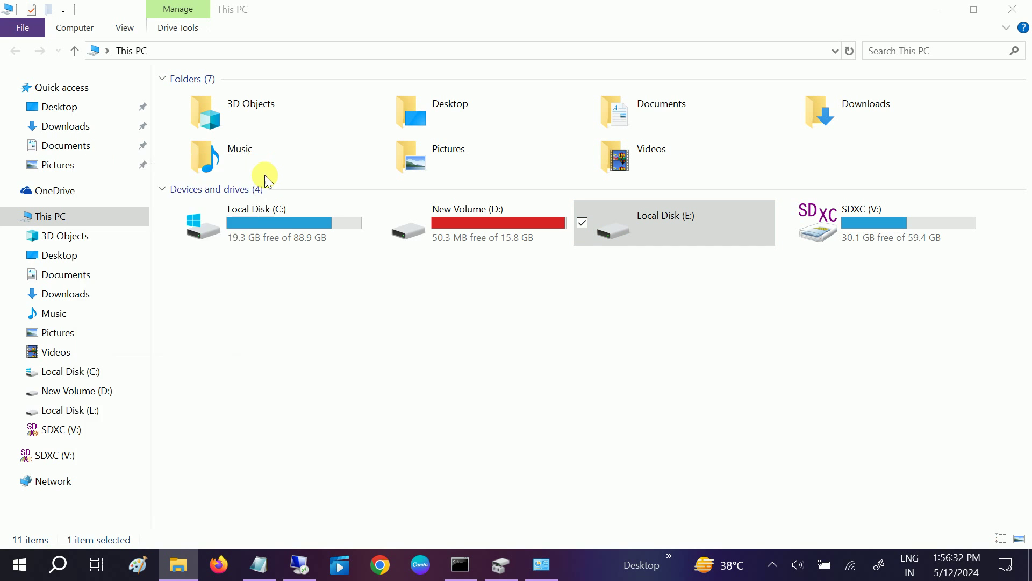
Step: Maximize the Command Prompt, start diskpart and run list disk
{"action": "left_click", "coordinate": [460, 565]}
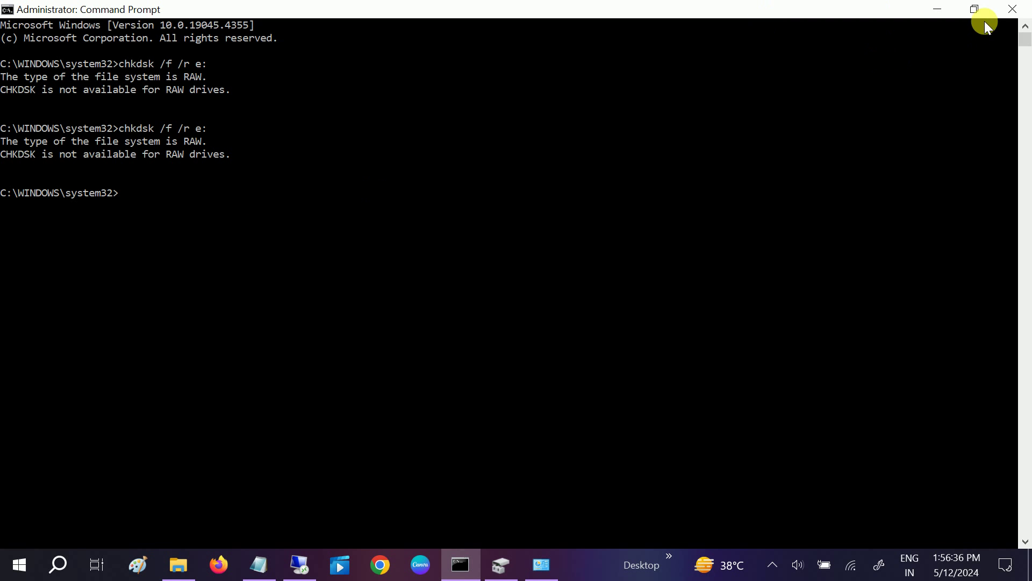
{"action": "left_click", "coordinate": [978, 12]}
{"action": "left_click", "coordinate": [694, 32]}
{"action": "type", "text": "diskpart"}
{"action": "key", "text": "Return"}
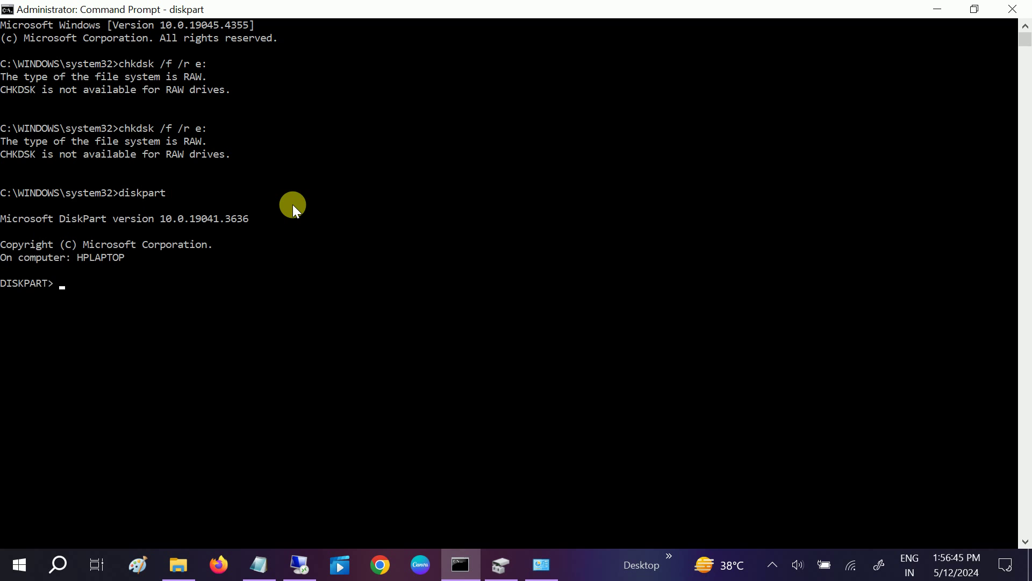
{"action": "type", "text": "list disk"}
{"action": "key", "text": "Return"}
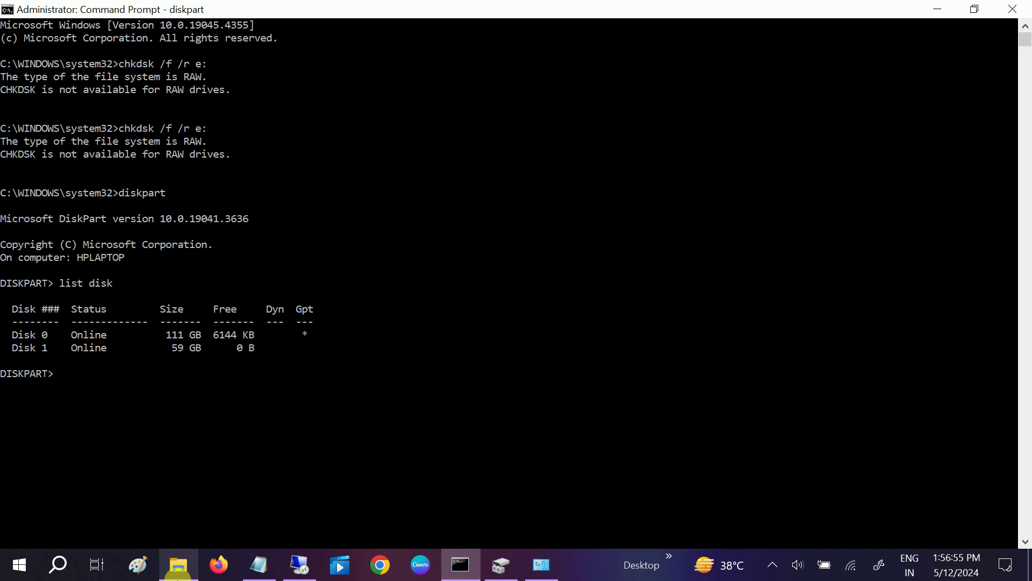
Step: Look over the drives in This PC and return to the DiskPart console
{"action": "left_click", "coordinate": [175, 573]}
{"action": "left_click", "coordinate": [799, 243]}
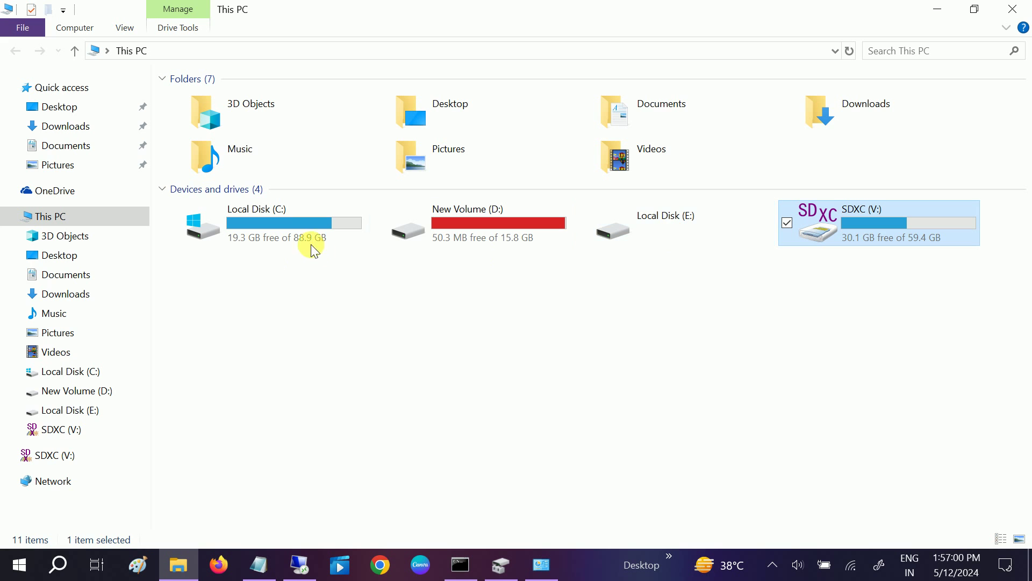
{"action": "left_click", "coordinate": [935, 10]}
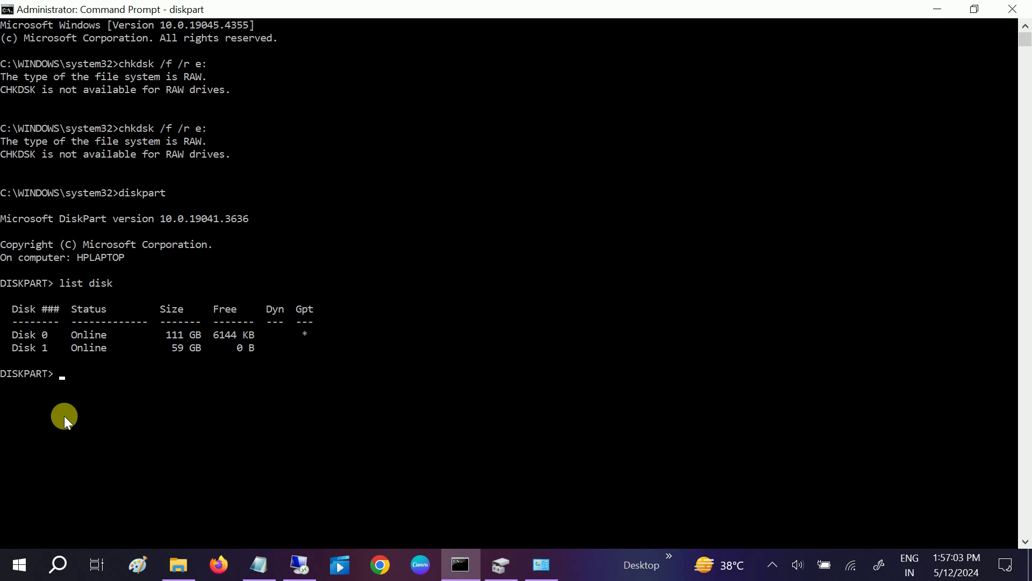
Step: Select Disk 0 in DiskPart with sel disk 0
{"action": "type", "text": "disk 0"}
{"action": "key", "text": "Return"}
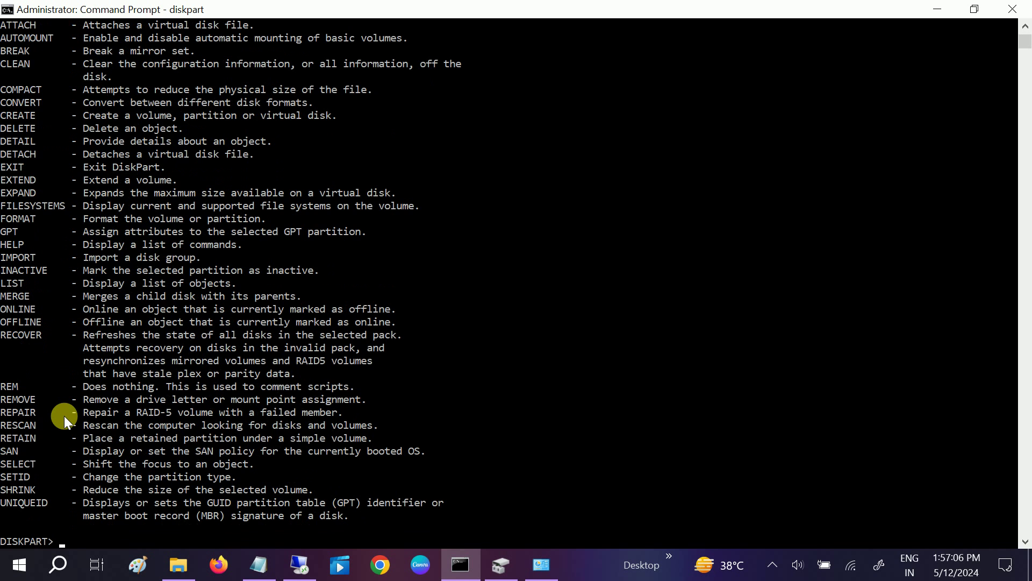
{"action": "type", "text": "d"}
{"action": "key", "text": "BackSpace"}
{"action": "type", "text": "sel disk 0"}
{"action": "key", "text": "Return"}
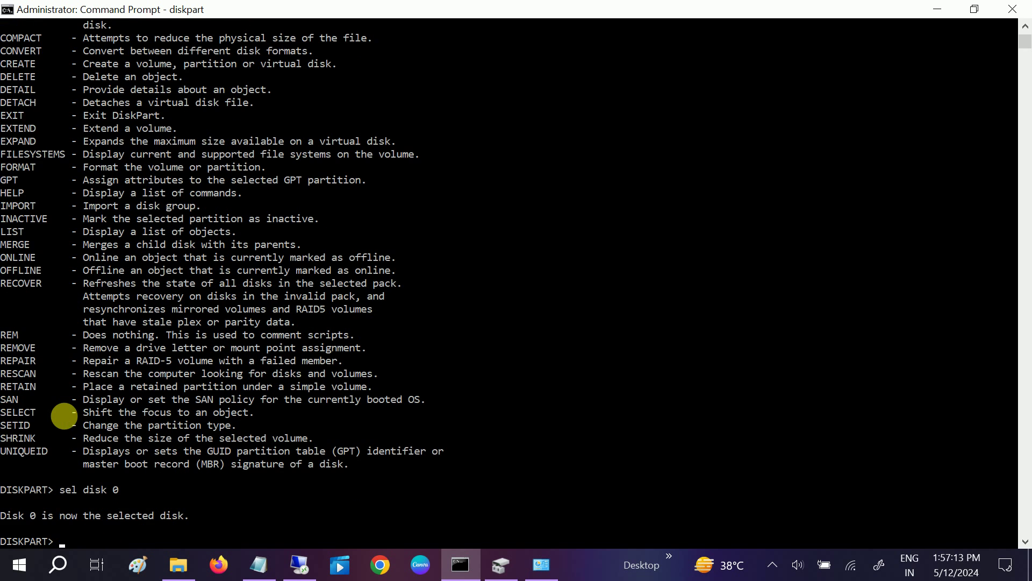
Step: Run list vol and highlight the RAW file system of Volume 2
{"action": "scroll", "coordinate": [109, 418], "scroll_direction": "down", "scroll_amount": 5}
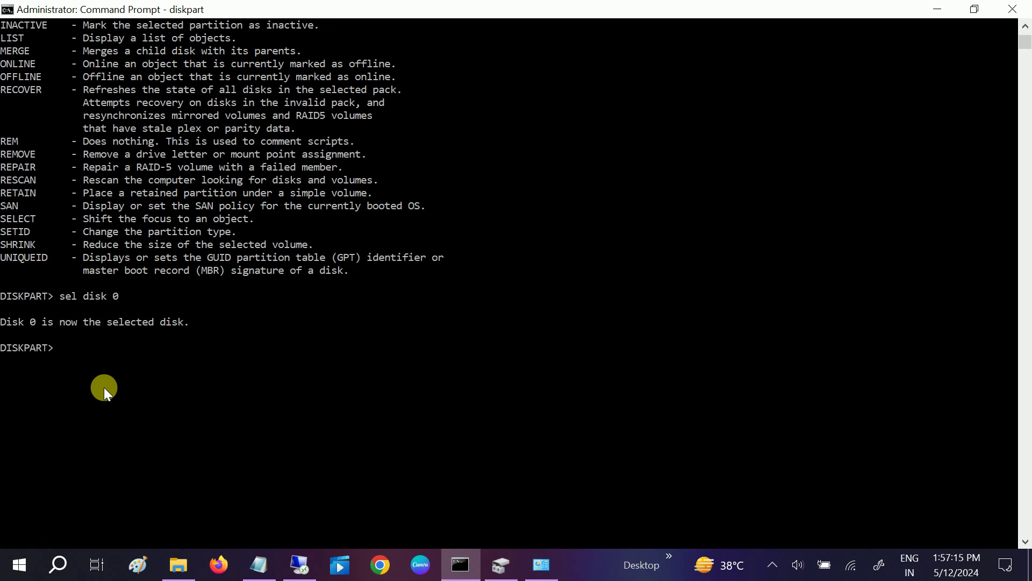
{"action": "type", "text": "list vol"}
{"action": "key", "text": "Return"}
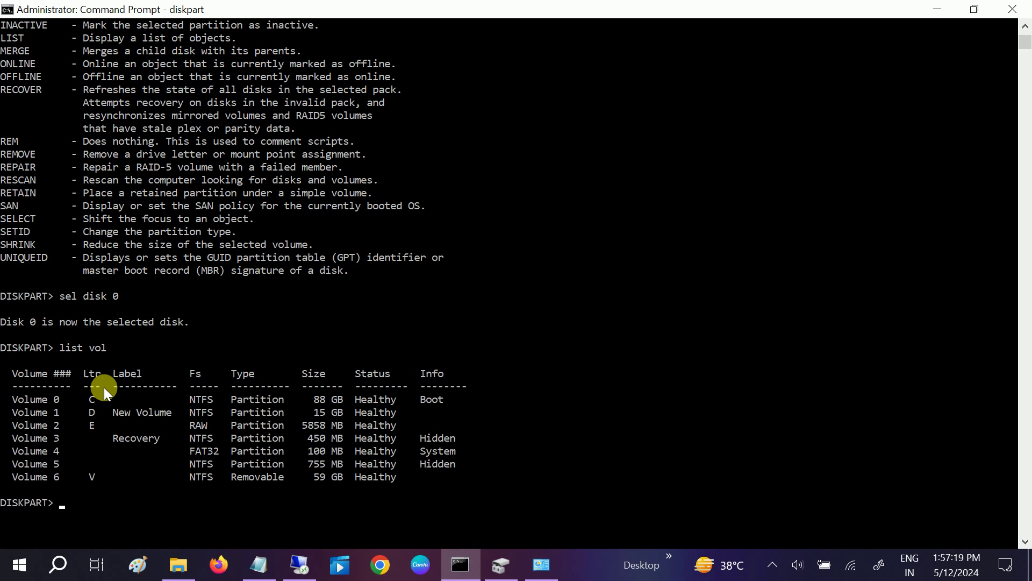
{"action": "scroll", "coordinate": [104, 387], "scroll_direction": "down", "scroll_amount": 2}
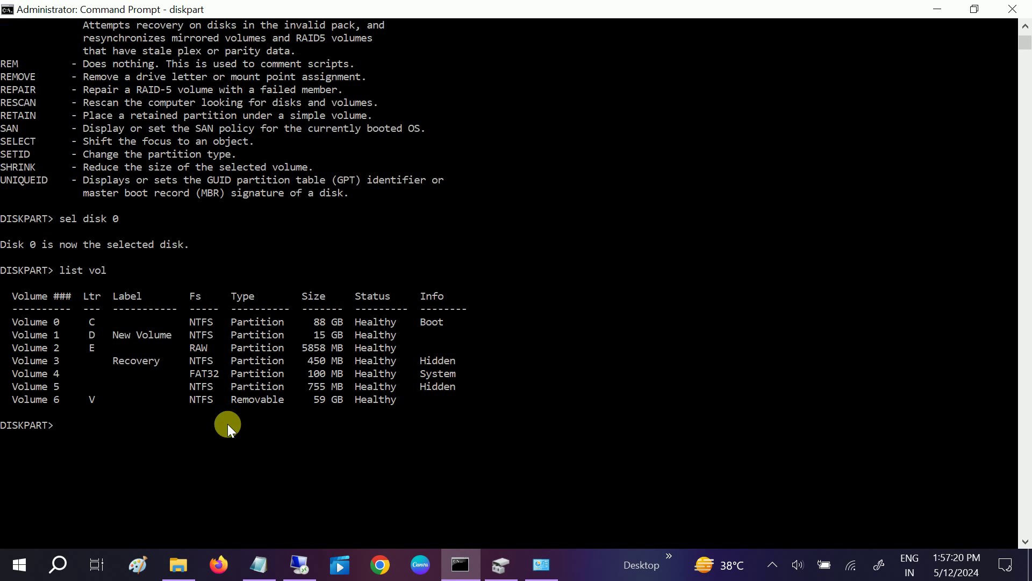
{"action": "scroll", "coordinate": [227, 416], "scroll_direction": "down", "scroll_amount": 1}
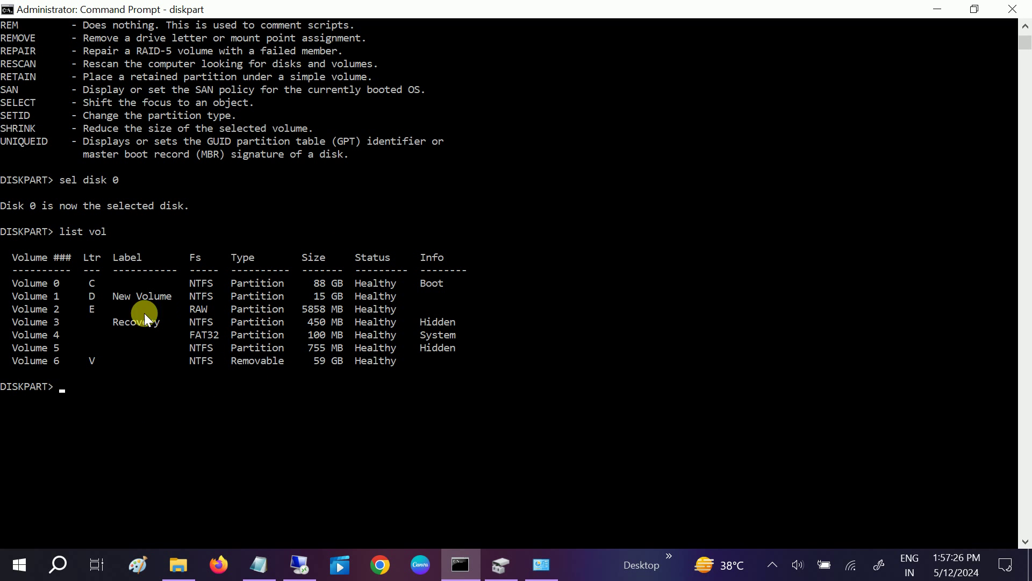
{"action": "left_click_drag", "start_coordinate": [11, 311], "coordinate": [243, 309]}
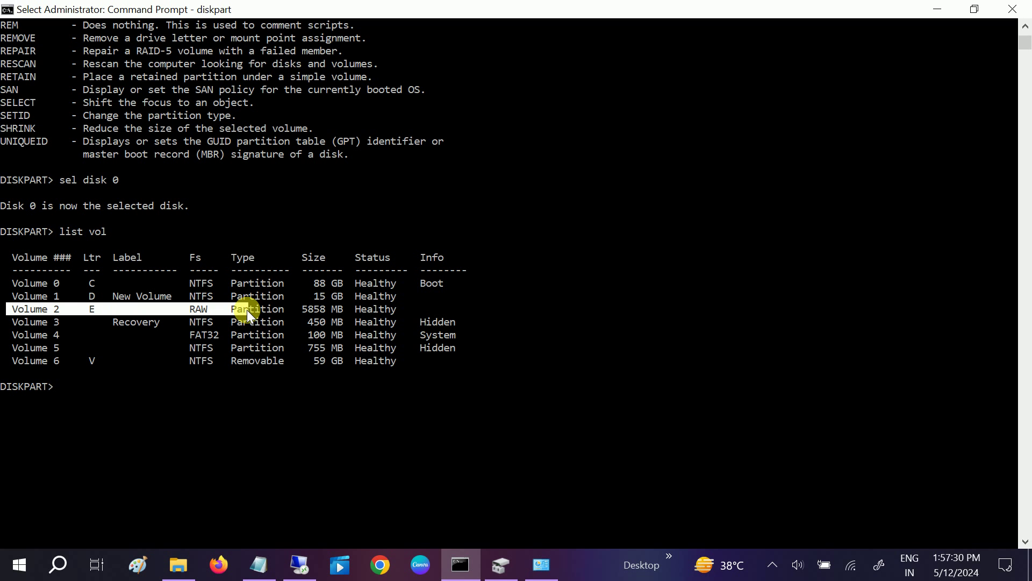
{"action": "left_click", "coordinate": [194, 310]}
{"action": "left_click_drag", "start_coordinate": [181, 308], "coordinate": [199, 310]}
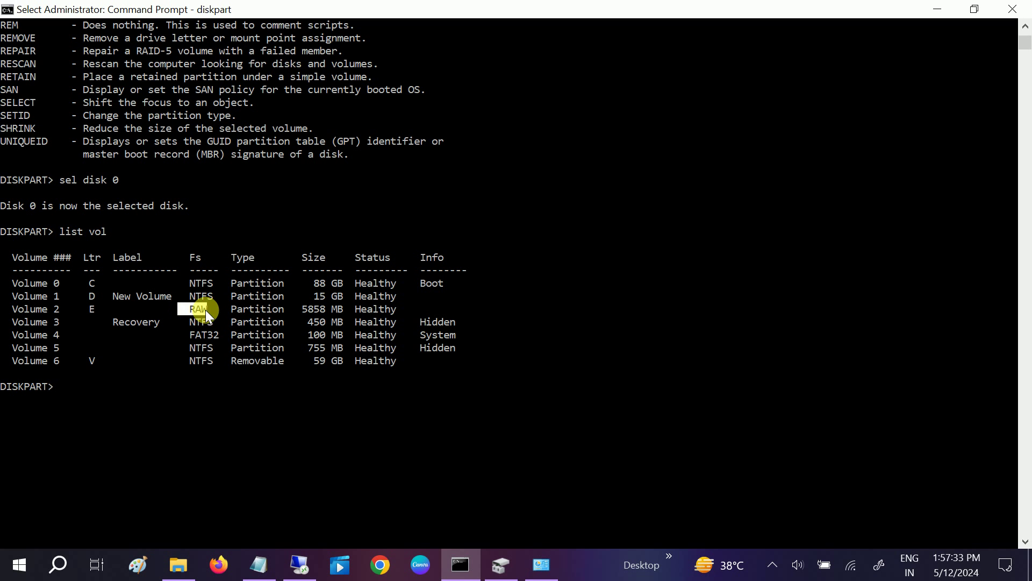
{"action": "left_click", "coordinate": [501, 565]}
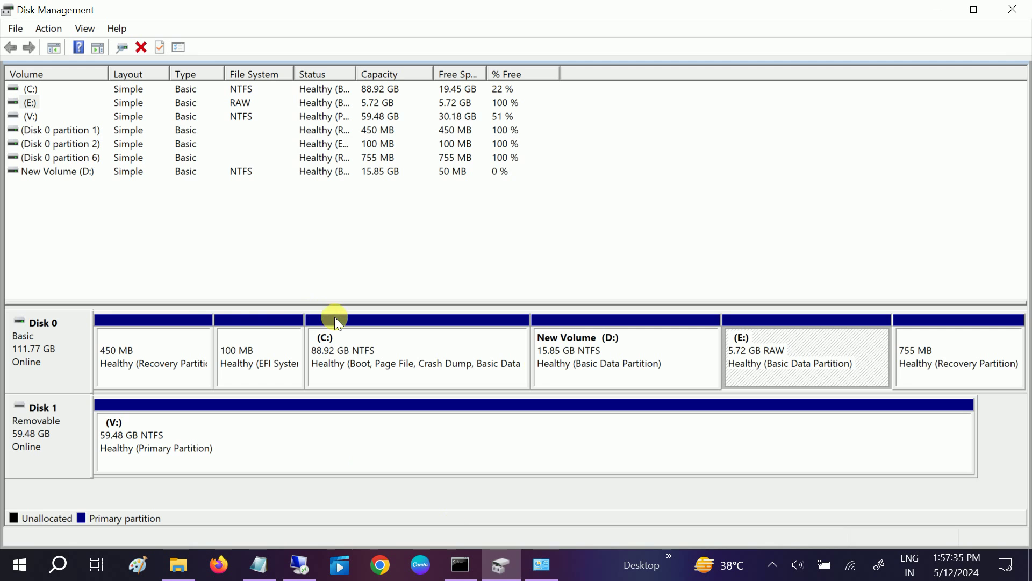
{"action": "left_click", "coordinate": [1011, 10]}
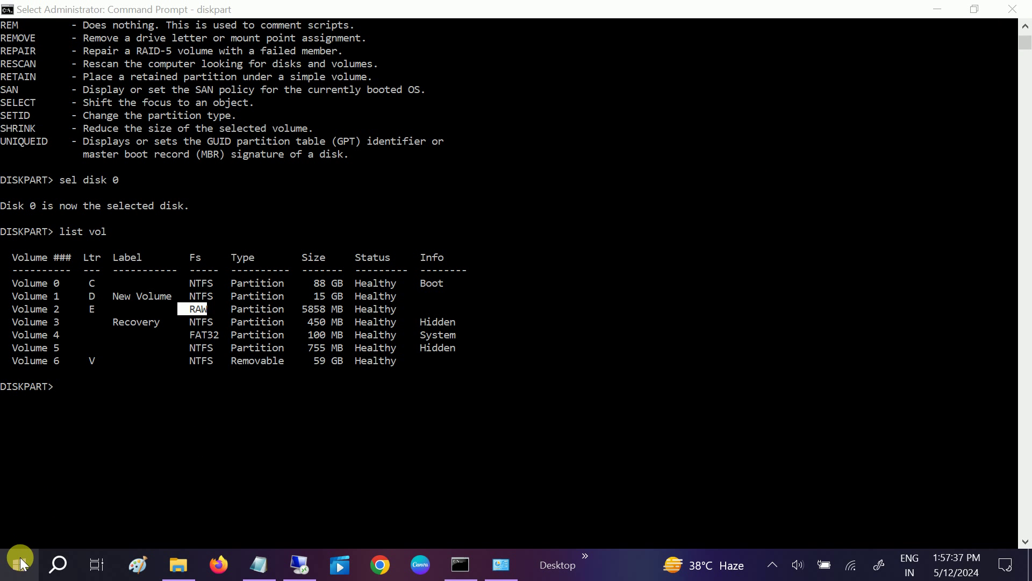
{"action": "right_click", "coordinate": [22, 563]}
{"action": "left_click", "coordinate": [95, 269]}
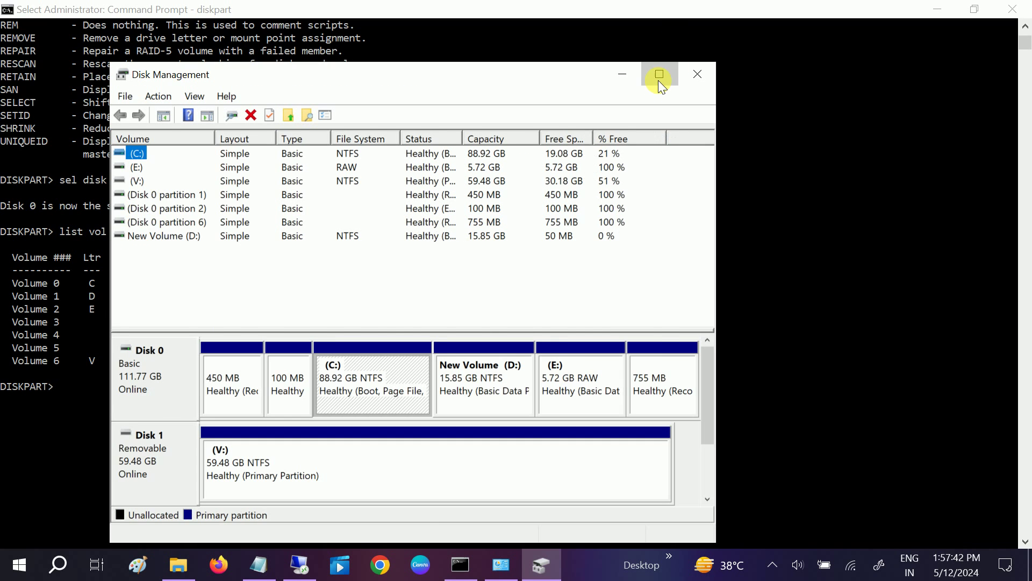
{"action": "left_click", "coordinate": [658, 78]}
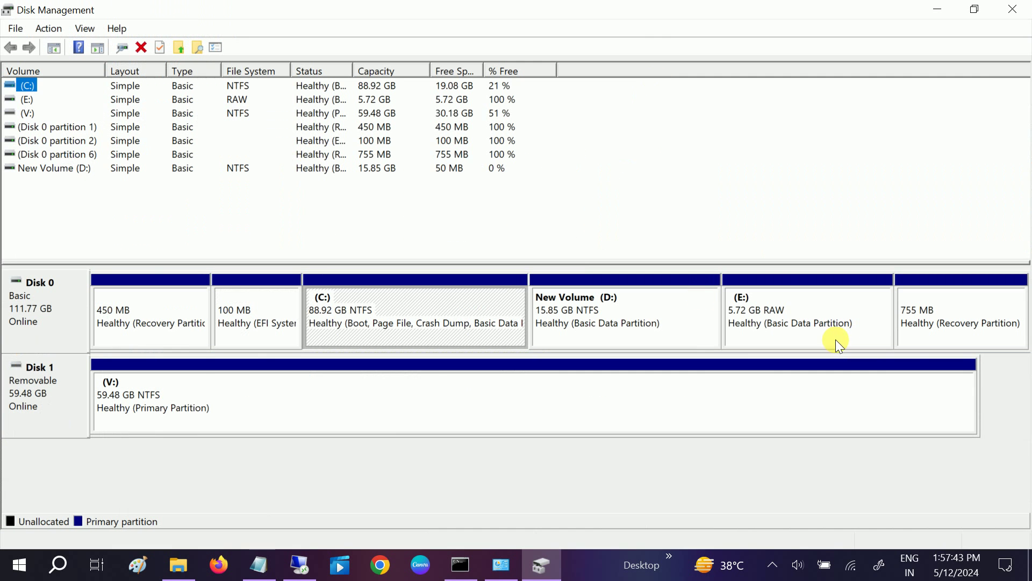
{"action": "left_click", "coordinate": [812, 329]}
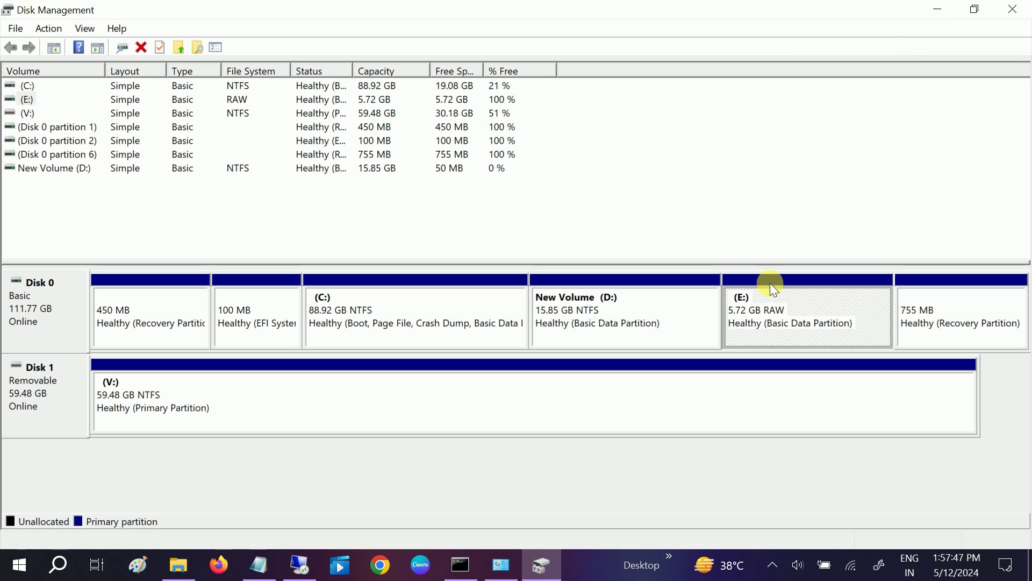
{"action": "left_click", "coordinate": [928, 14]}
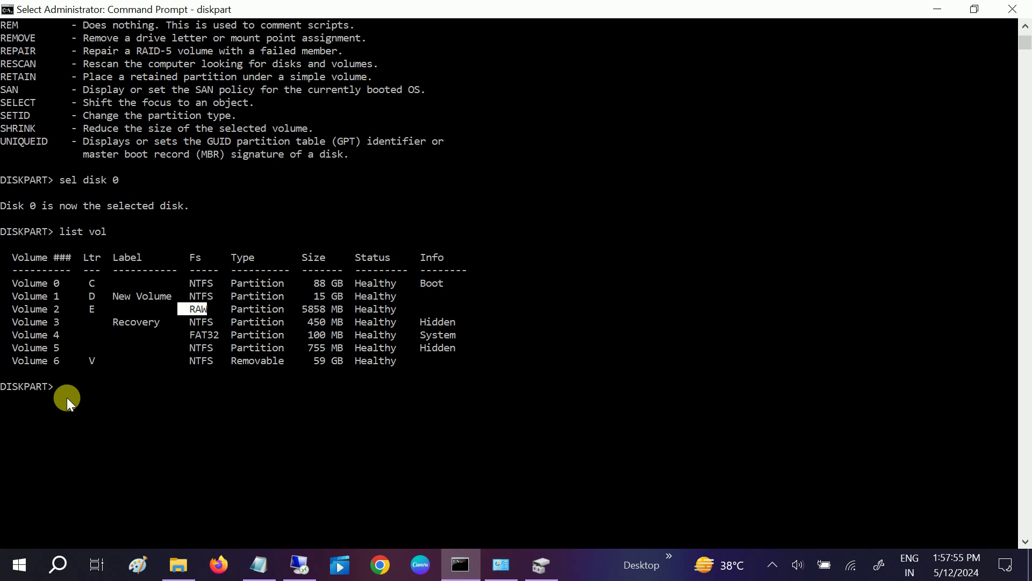
Step: Select Volume 2 (E) as the target volume in DiskPart
{"action": "key", "text": "Escape"}
{"action": "type", "text": "vol"}
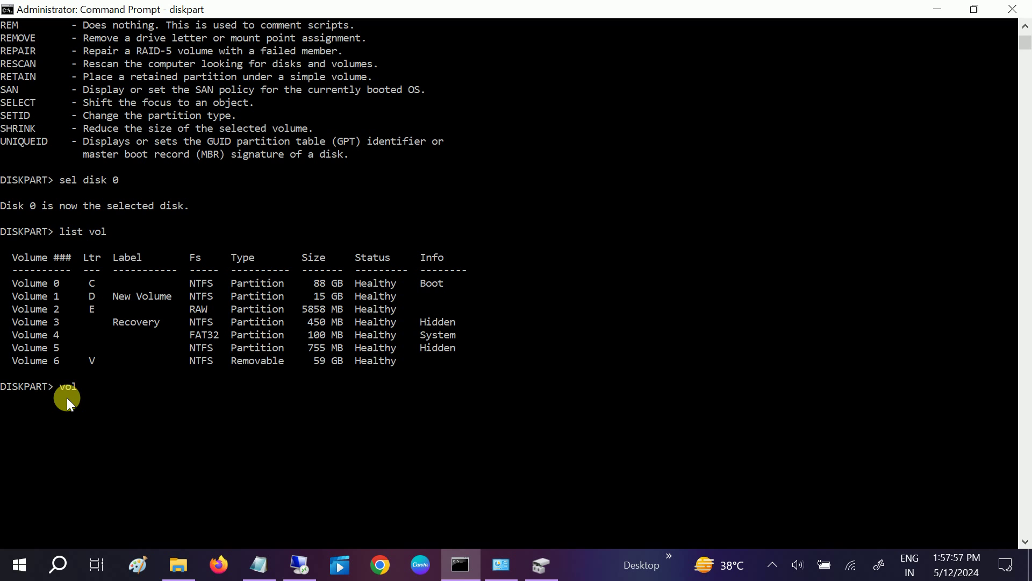
{"action": "key", "text": "BackSpace"}
{"action": "type", "text": "sel"}
{"action": "type", "text": " c"}
{"action": "type", "text": "o"}
{"action": "type", "text": "l 2"}
{"action": "key", "text": "Return"}
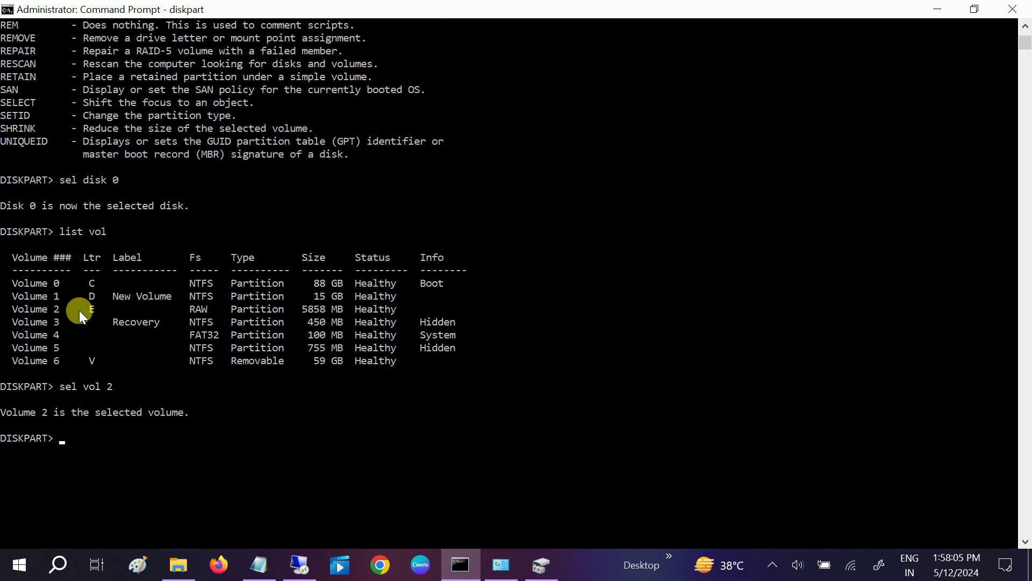
{"action": "scroll", "coordinate": [92, 436], "scroll_direction": "down", "scroll_amount": 1}
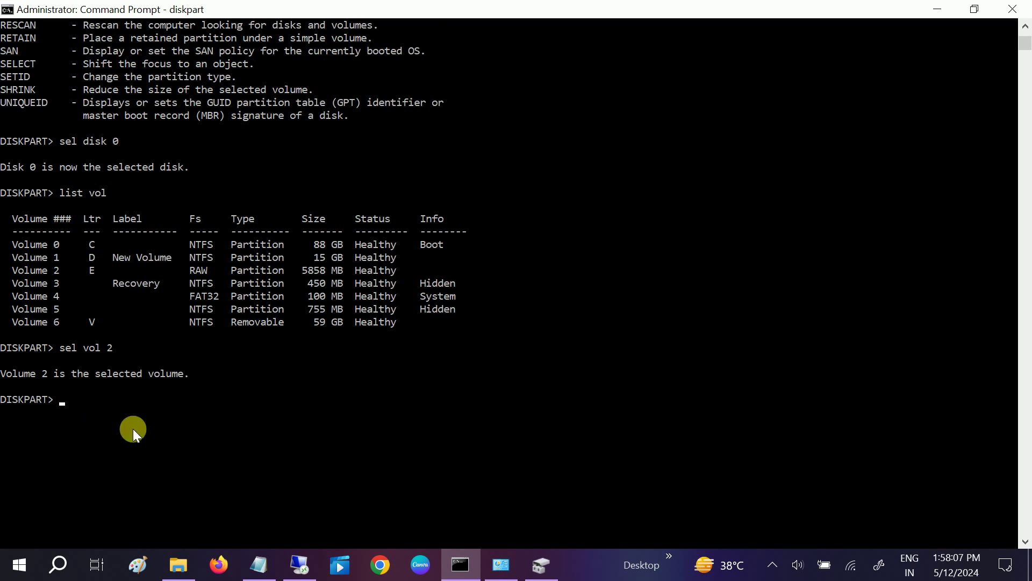
Step: Paste the convert command from Notepad, remove 'E:', run convert /fs:ntfs, then exit DiskPart
{"action": "left_click", "coordinate": [265, 565]}
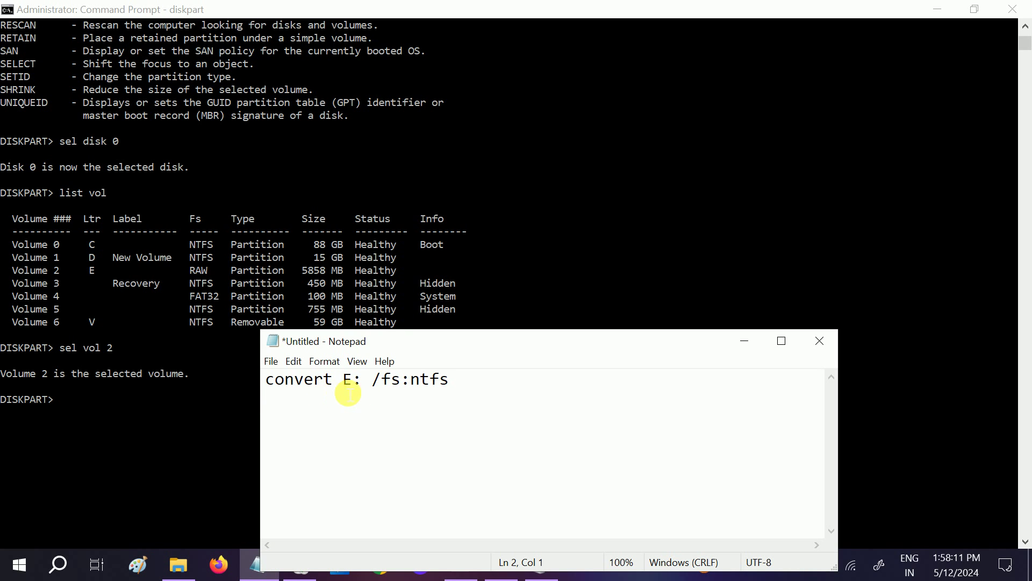
{"action": "left_click_drag", "start_coordinate": [454, 386], "coordinate": [211, 378]}
{"action": "key", "text": "ctrl+c"}
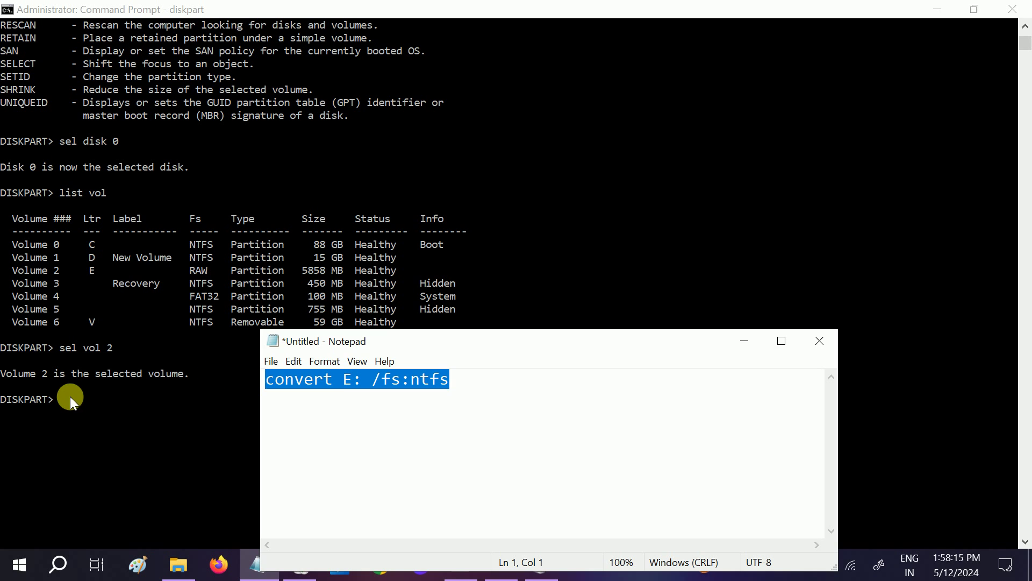
{"action": "left_click", "coordinate": [65, 395]}
{"action": "right_click", "coordinate": [60, 399]}
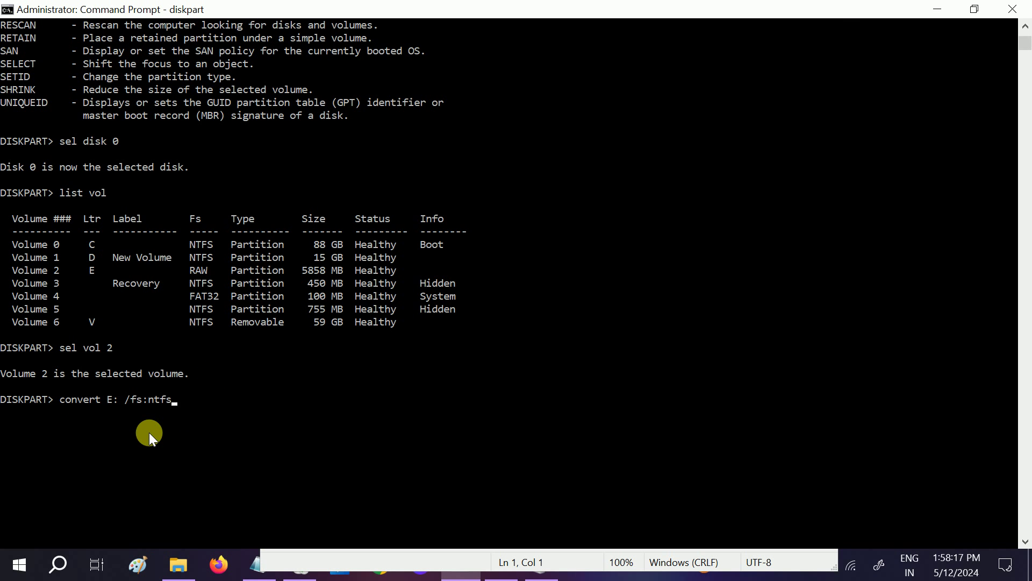
{"action": "key", "text": "Left"}
{"action": "key", "text": "Left"}
{"action": "key", "text": "Left"}
{"action": "key", "text": "Left"}
{"action": "key", "text": "Left"}
{"action": "key", "text": "Left"}
{"action": "key", "text": "BackSpace"}
{"action": "key", "text": "BackSpace"}
{"action": "key", "text": "BackSpace"}
{"action": "key", "text": "Left"}
{"action": "key", "text": "Left"}
{"action": "key", "text": "Left"}
{"action": "key", "text": "Left"}
{"action": "key", "text": "Left"}
{"action": "key", "text": "Left"}
{"action": "key", "text": "Left"}
{"action": "key", "text": "Left"}
{"action": "key", "text": "Left"}
{"action": "key", "text": "Right"}
{"action": "key", "text": "Return"}
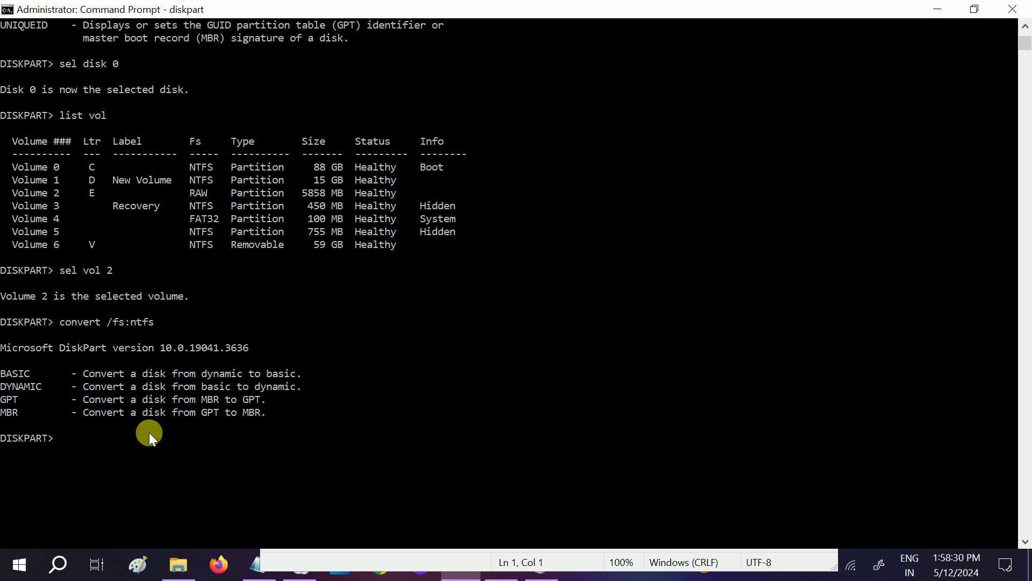
{"action": "type", "text": "exit"}
{"action": "key", "text": "Return"}
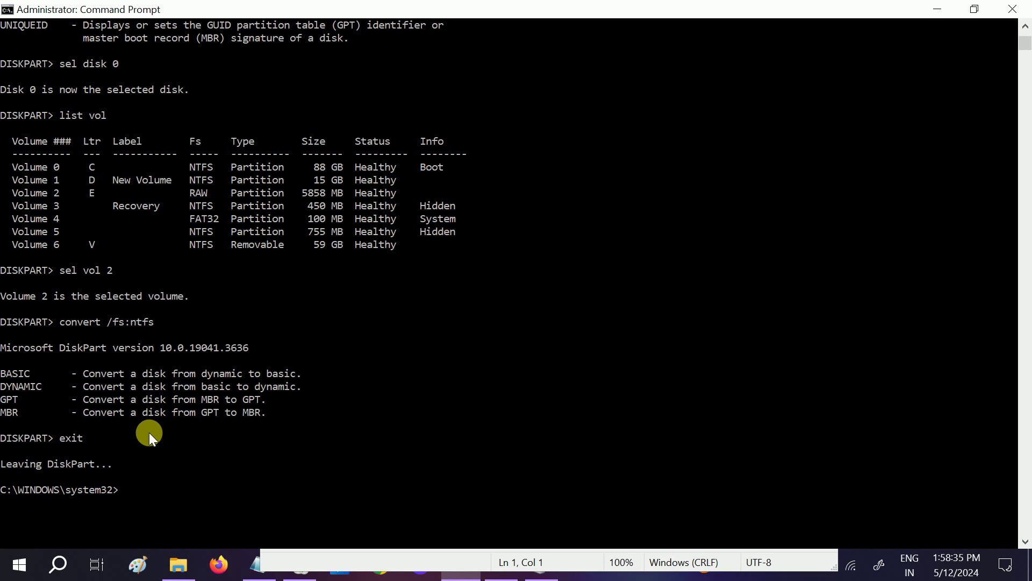
Step: Run convert E: /fs:ntfs and select the 'CONVERT is not available for RAW drives' error
{"action": "key", "text": "ctrl+v"}
{"action": "key", "text": "Return"}
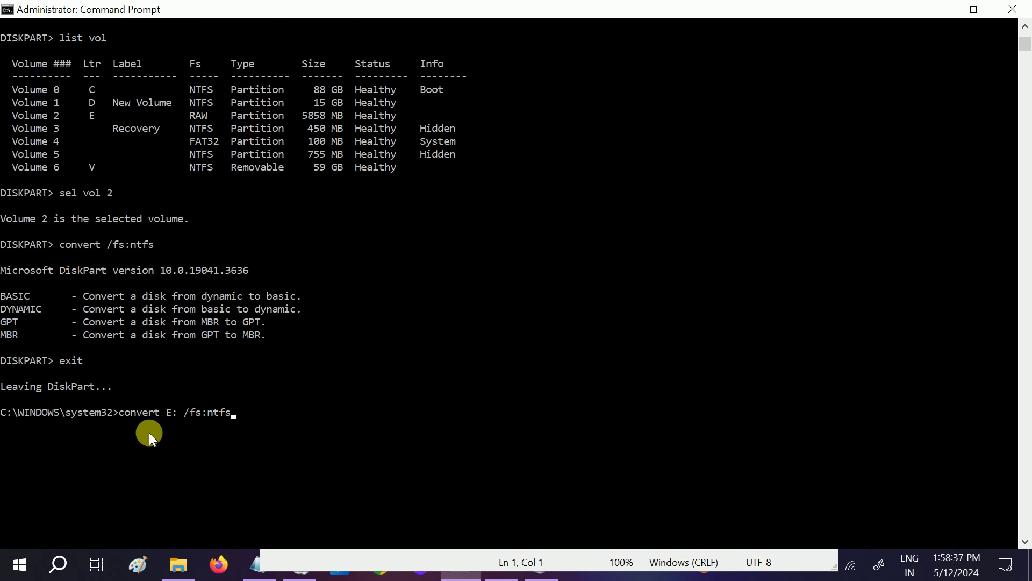
{"action": "scroll", "coordinate": [183, 427], "scroll_direction": "down", "scroll_amount": 2}
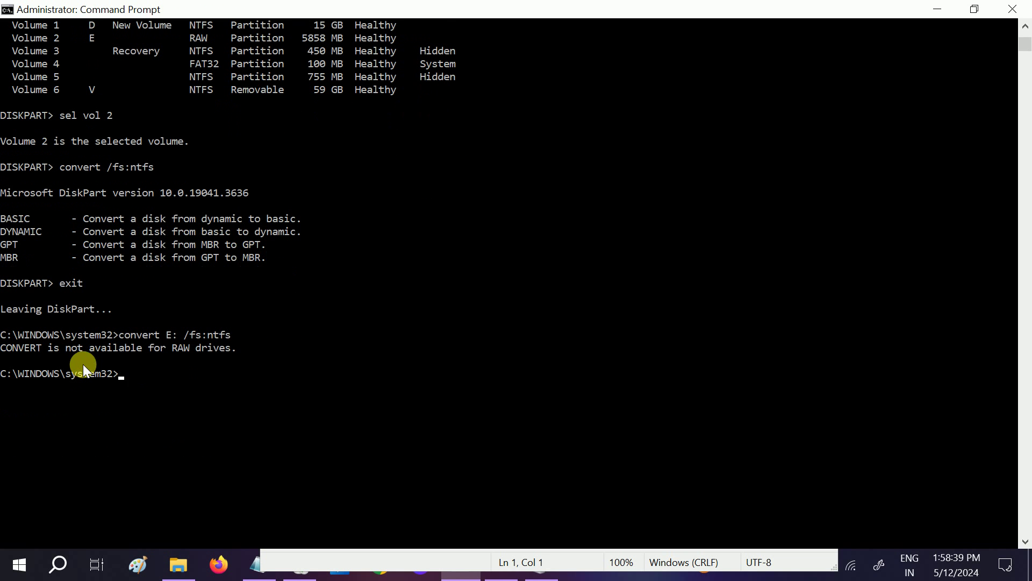
{"action": "left_click_drag", "start_coordinate": [235, 350], "coordinate": [3, 335]}
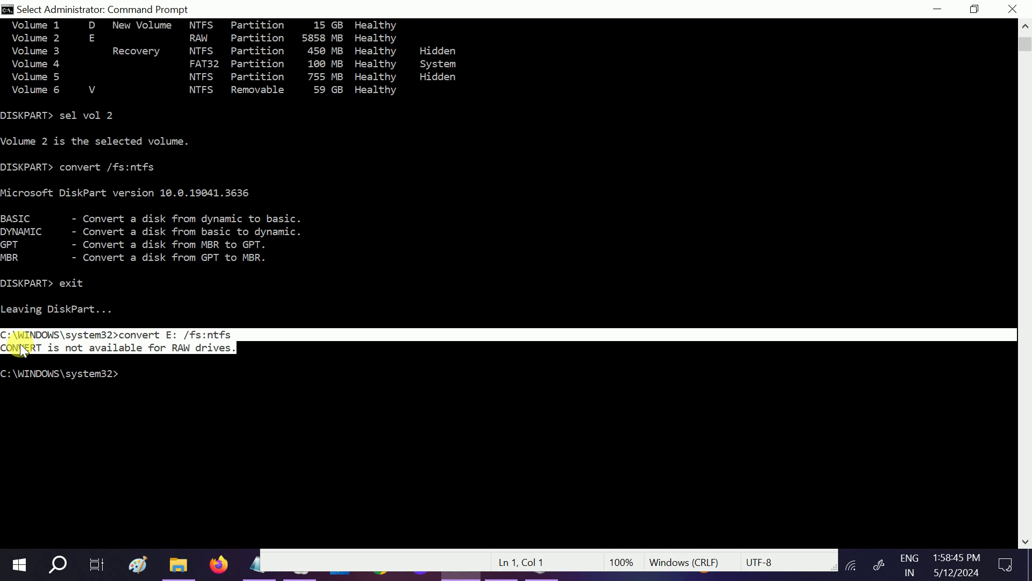
{"action": "left_click_drag", "start_coordinate": [237, 352], "coordinate": [13, 334]}
Step: Minimize Command Prompt and Notepad, check Local Disk (E:) in This PC, and return to Disk Management
{"action": "left_click", "coordinate": [938, 13]}
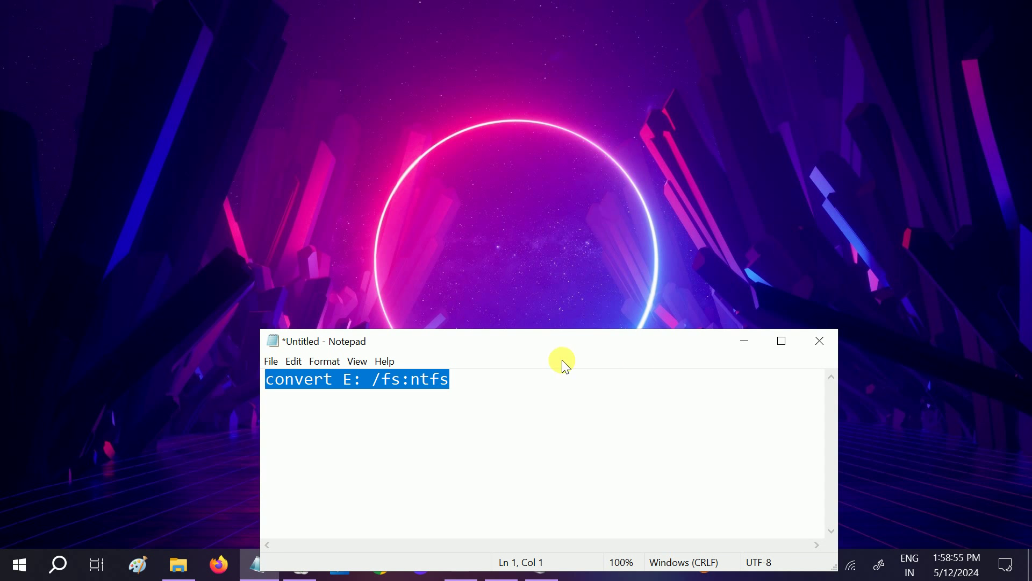
{"action": "left_click", "coordinate": [752, 337]}
{"action": "left_click", "coordinate": [179, 565]}
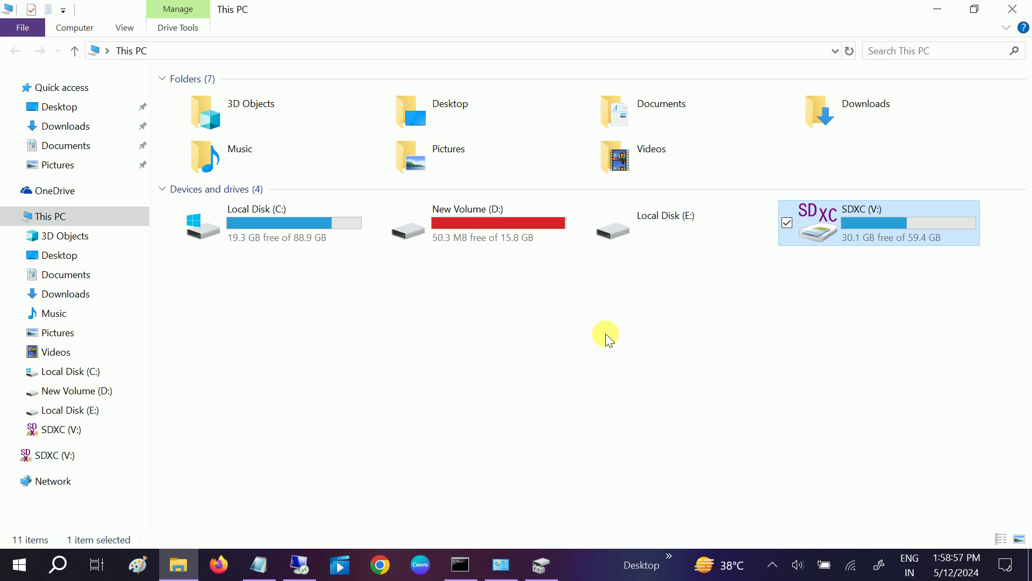
{"action": "left_click", "coordinate": [670, 223]}
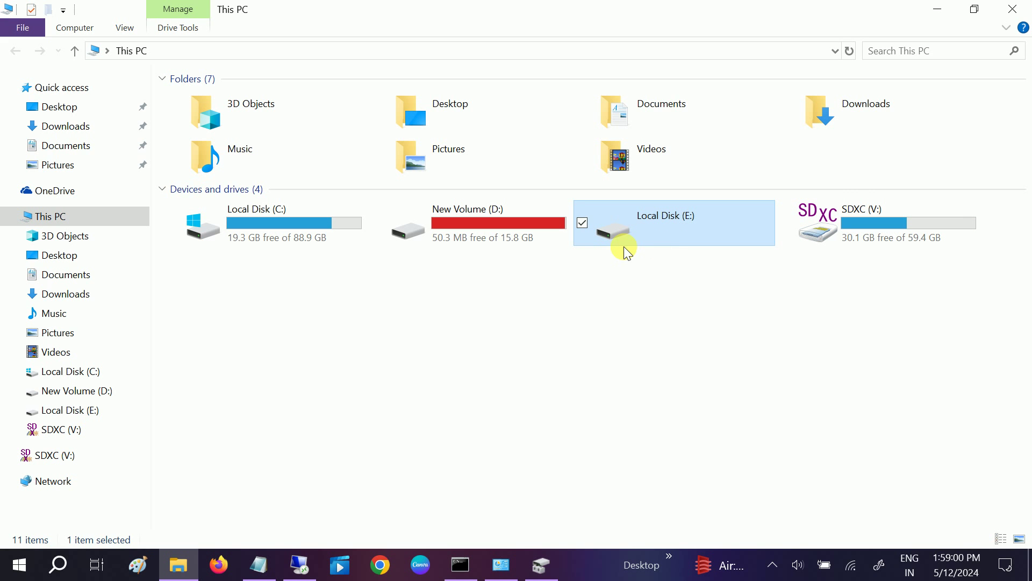
{"action": "left_click", "coordinate": [543, 561]}
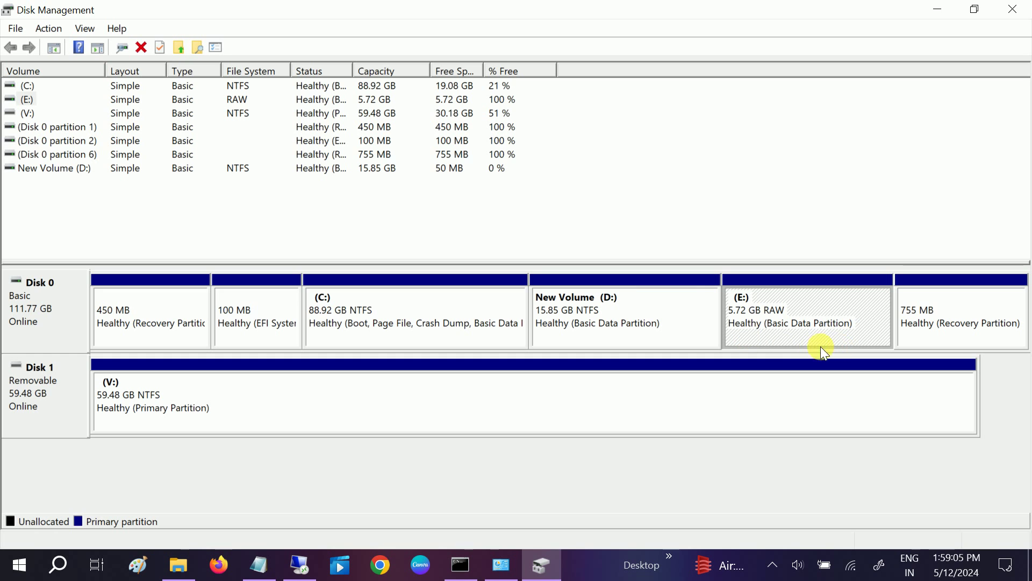
Step: Format the E: partition as NTFS in Disk Management and confirm erasing its data
{"action": "right_click", "coordinate": [769, 313]}
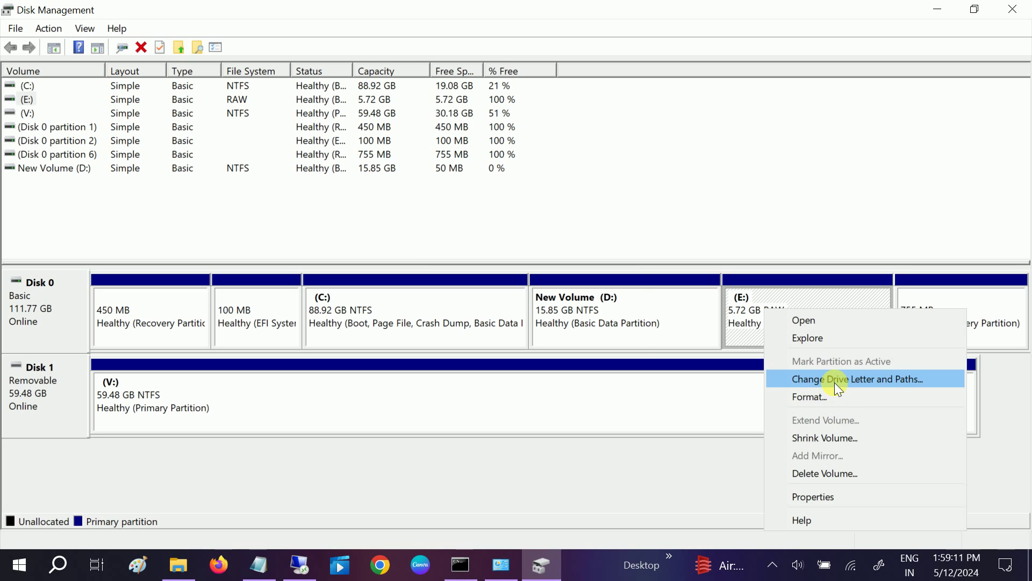
{"action": "left_click", "coordinate": [825, 401]}
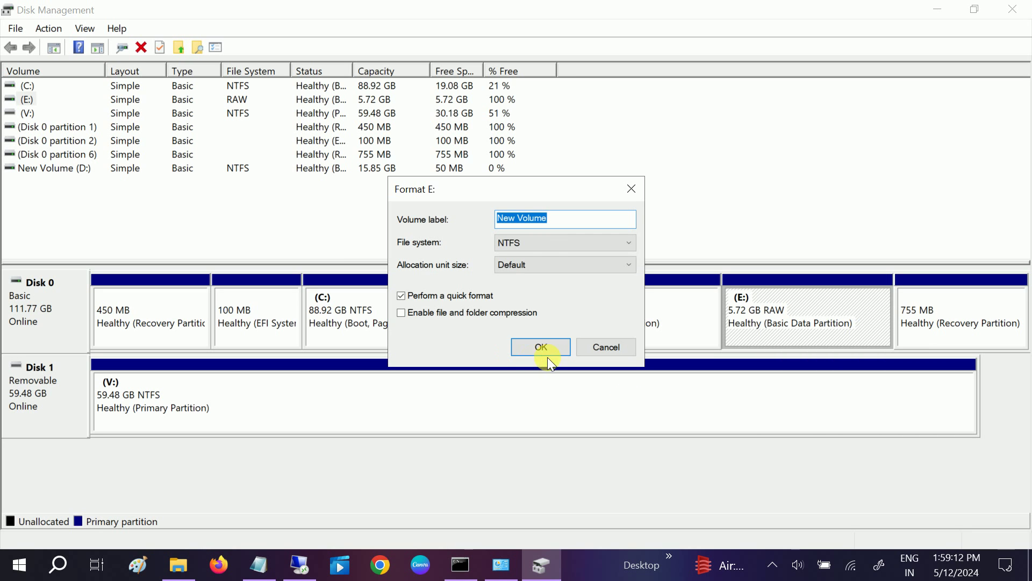
{"action": "left_click", "coordinate": [534, 246]}
{"action": "left_click", "coordinate": [534, 246]}
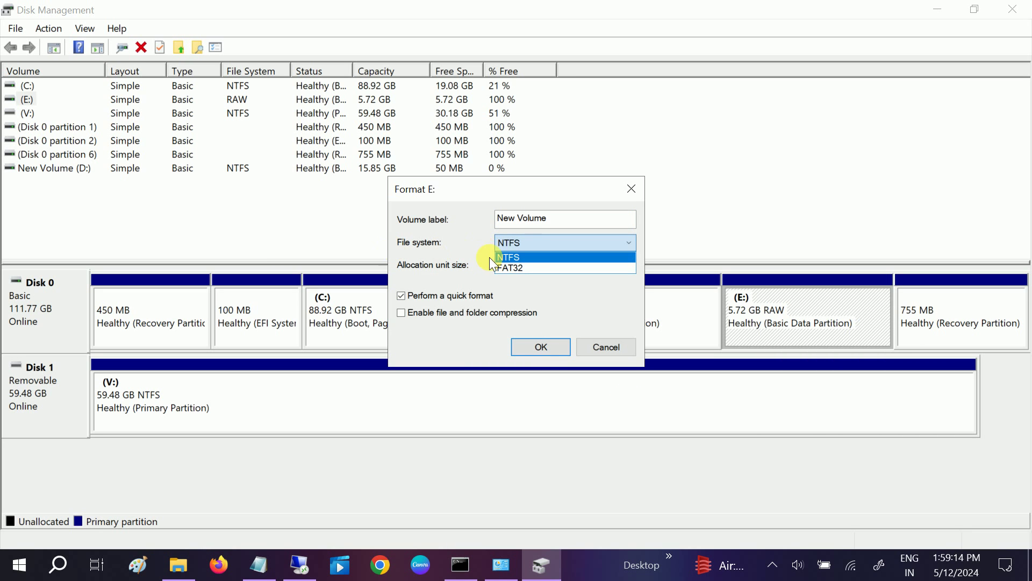
{"action": "left_click", "coordinate": [524, 257]}
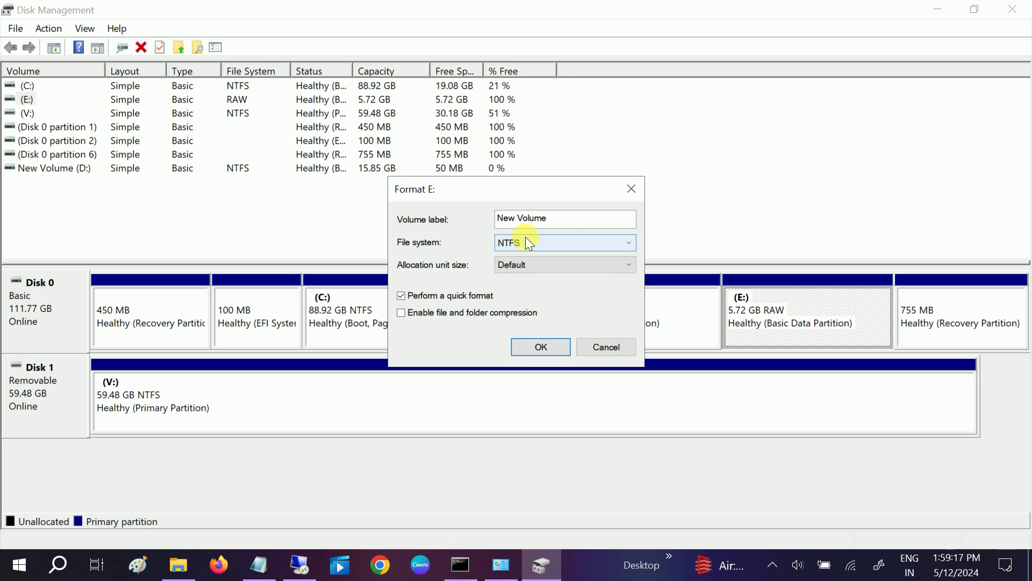
{"action": "left_click", "coordinate": [539, 347]}
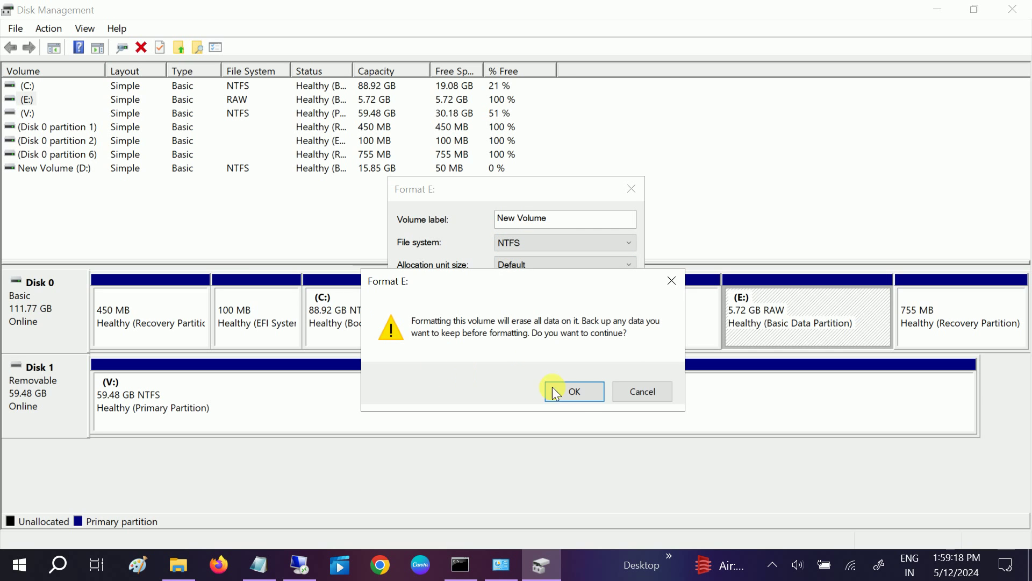
{"action": "left_click", "coordinate": [580, 396]}
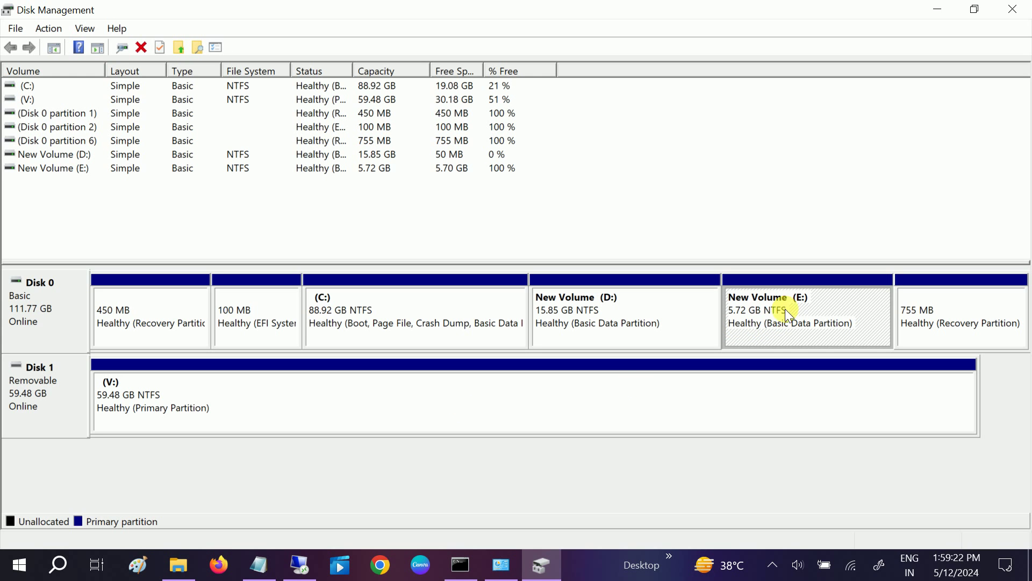
Step: Refresh This PC and select the New Volume (E:) drive
{"action": "left_click", "coordinate": [178, 564]}
{"action": "right_click", "coordinate": [407, 350]}
{"action": "left_click", "coordinate": [293, 415]}
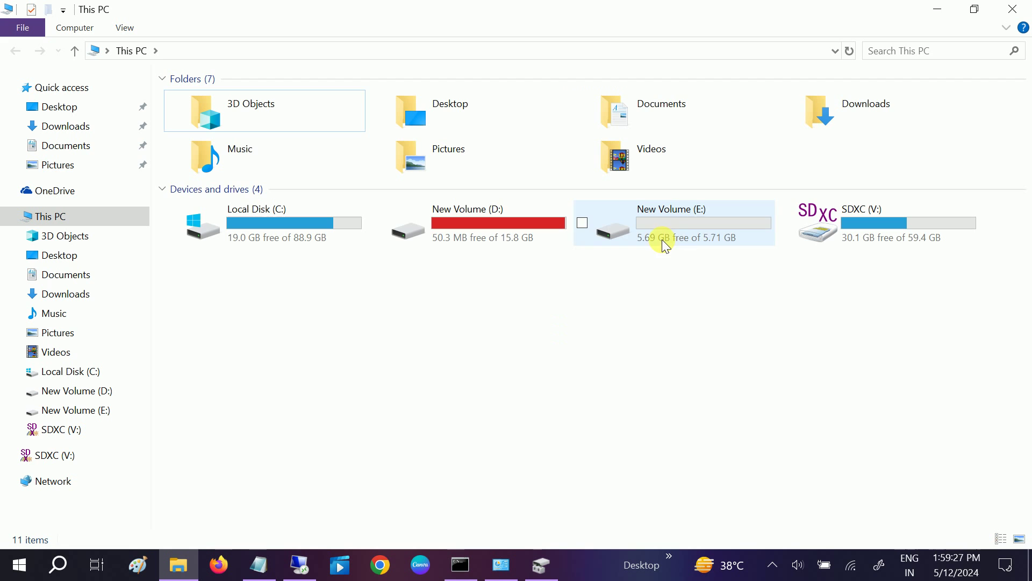
{"action": "left_click", "coordinate": [681, 225]}
Step: Rerun chkdsk /f /r e: and scroll to its no-problems-found, 0 KB bad sectors report
{"action": "left_click", "coordinate": [461, 564]}
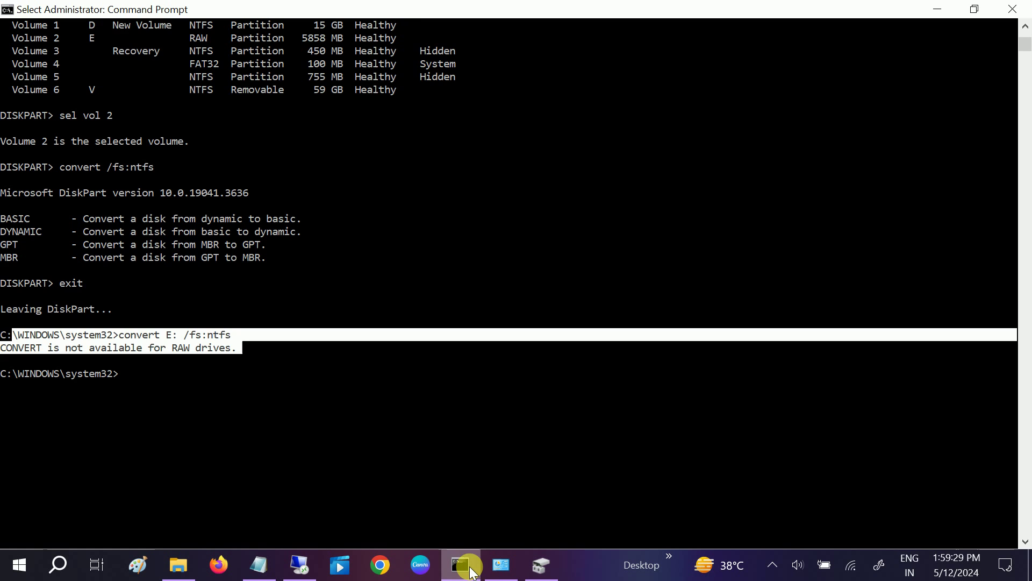
{"action": "scroll", "coordinate": [359, 427], "scroll_direction": "down", "scroll_amount": 1}
{"action": "key", "text": "Up"}
{"action": "key", "text": "Up"}
{"action": "key", "text": "Up"}
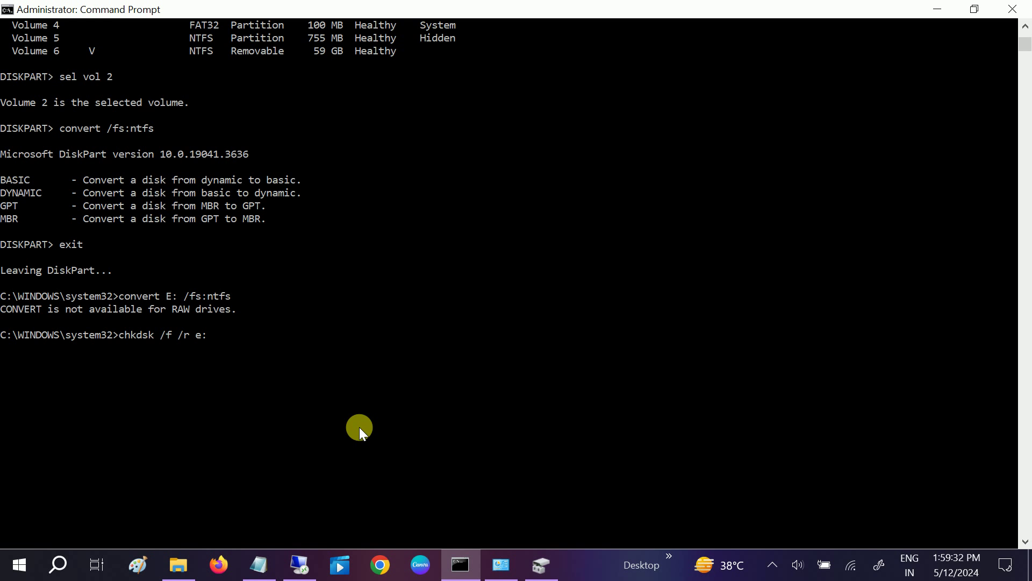
{"action": "key", "text": "Return"}
{"action": "scroll", "coordinate": [359, 427], "scroll_direction": "down", "scroll_amount": 5}
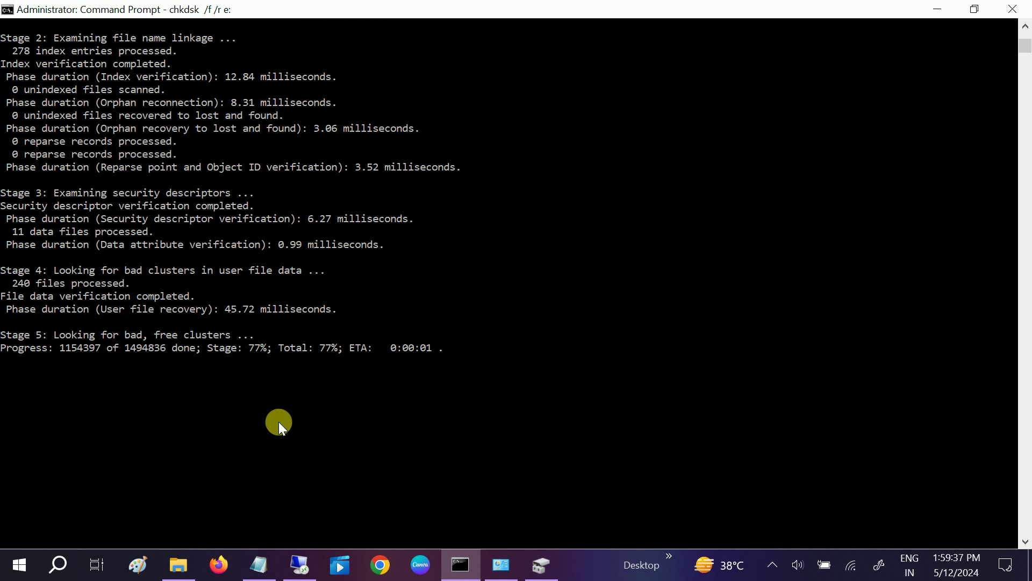
{"action": "scroll", "coordinate": [279, 428], "scroll_direction": "down", "scroll_amount": 4}
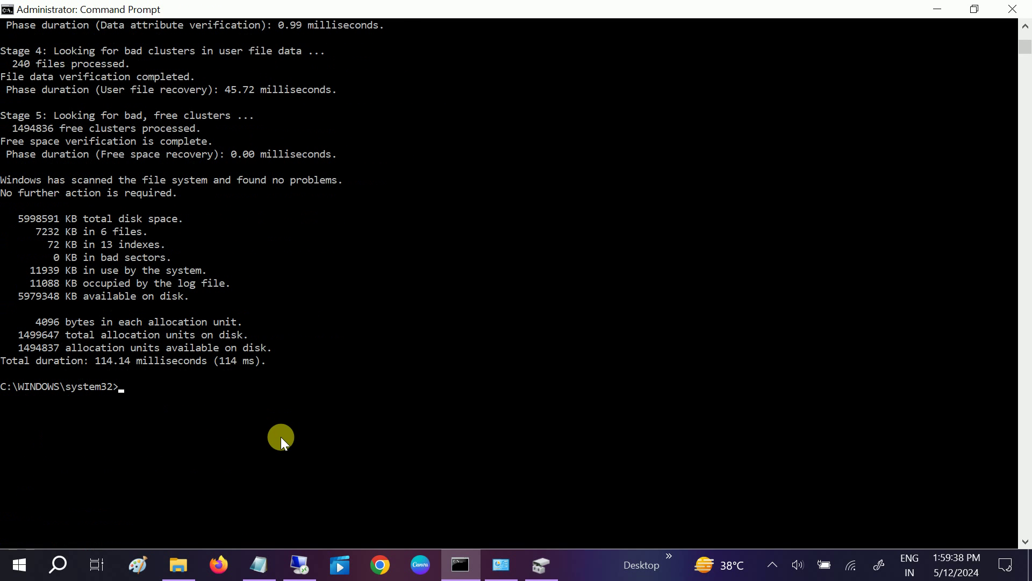
Step: Minimize Command Prompt and refresh This PC to show New Volume (E:) with 5.69 GB free
{"action": "left_click", "coordinate": [939, 9]}
{"action": "right_click", "coordinate": [465, 346]}
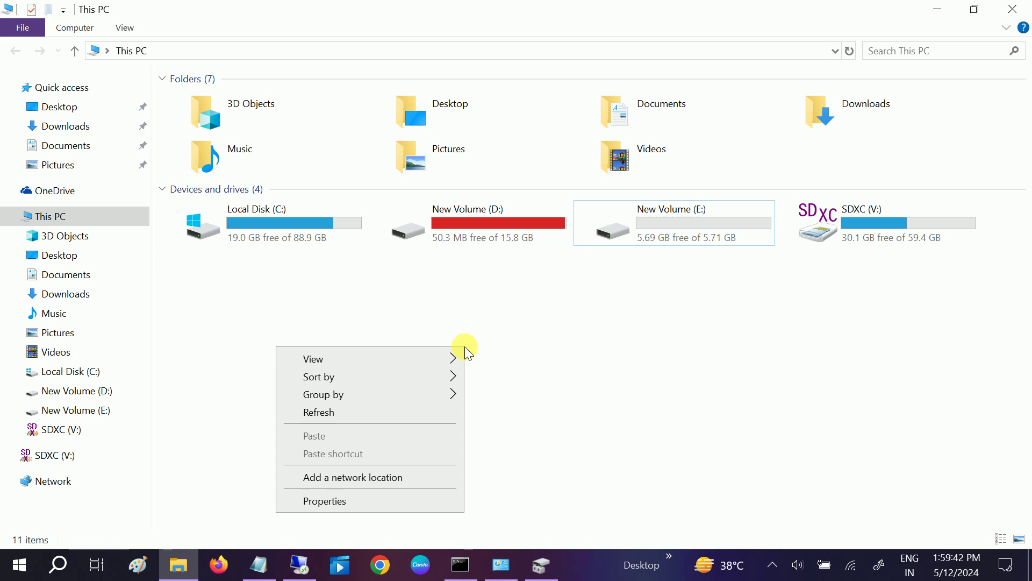
{"action": "left_click", "coordinate": [355, 415]}
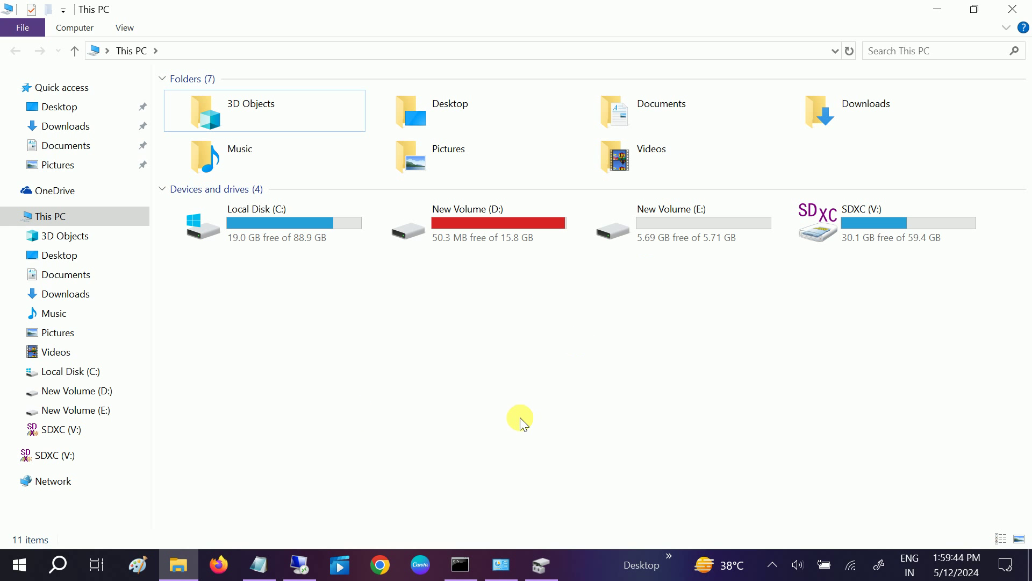